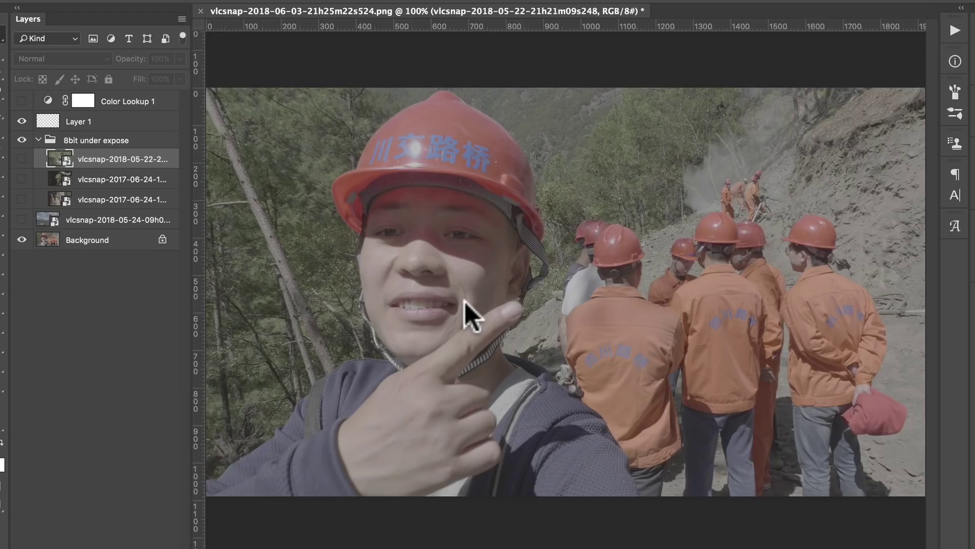
Turn on the Color Lookup 1 layer and compare the man's skin tones at 100% and 200%.
{"action": "left_click", "coordinate": [437, 256]}
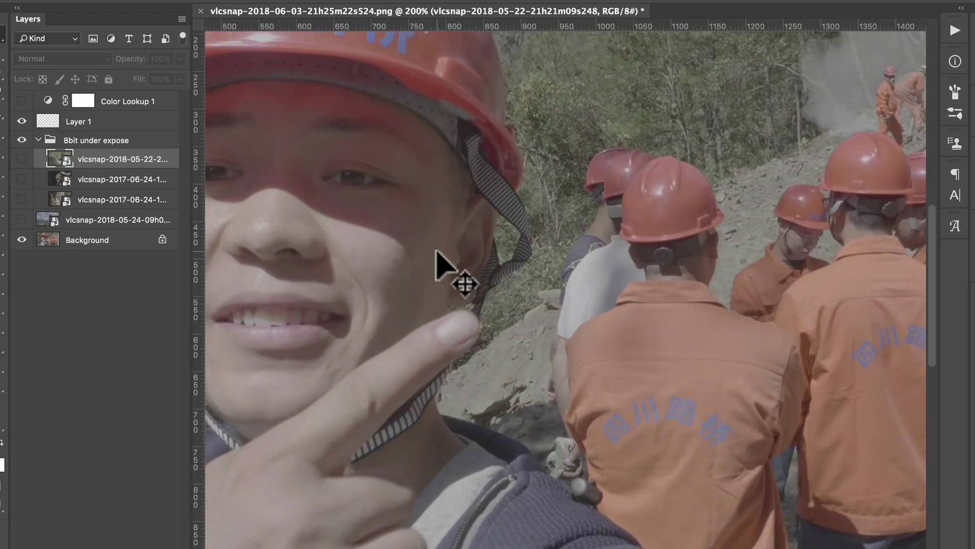
{"action": "left_click", "coordinate": [437, 250], "text": "alt"}
{"action": "left_click", "coordinate": [436, 251]}
{"action": "left_click", "coordinate": [437, 251], "text": "alt"}
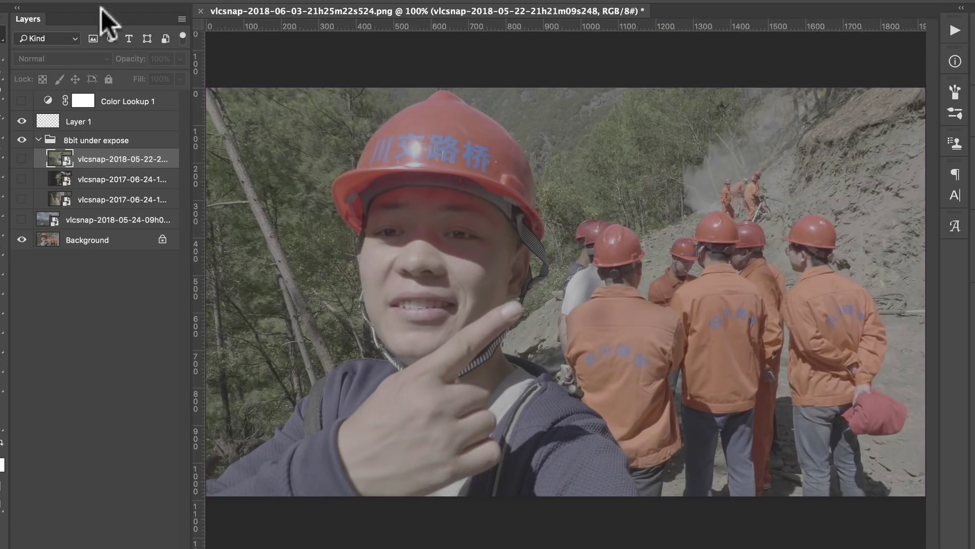
{"action": "left_click_drag", "start_coordinate": [16, 97], "coordinate": [17, 119]}
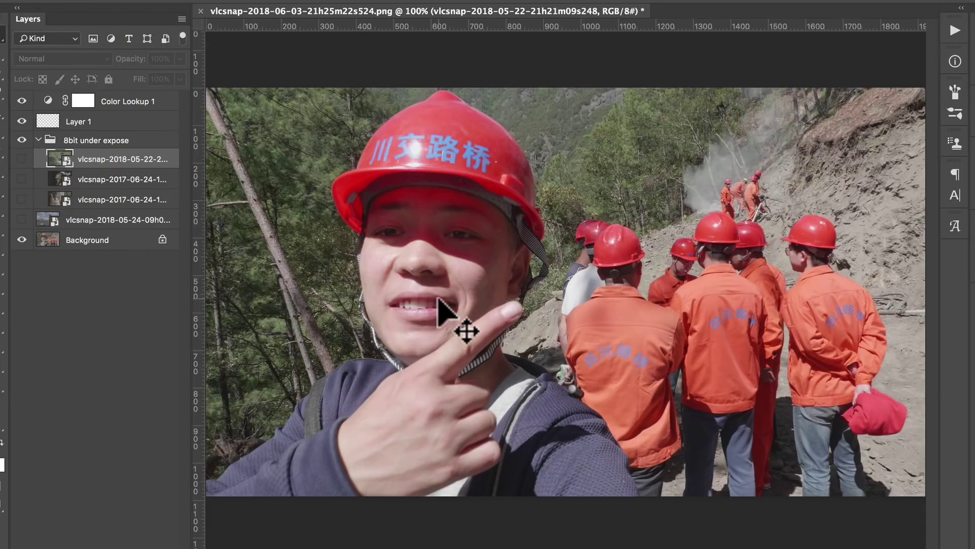
{"action": "key", "text": "ctrl+plus"}
{"action": "key", "text": "ctrl+minus"}
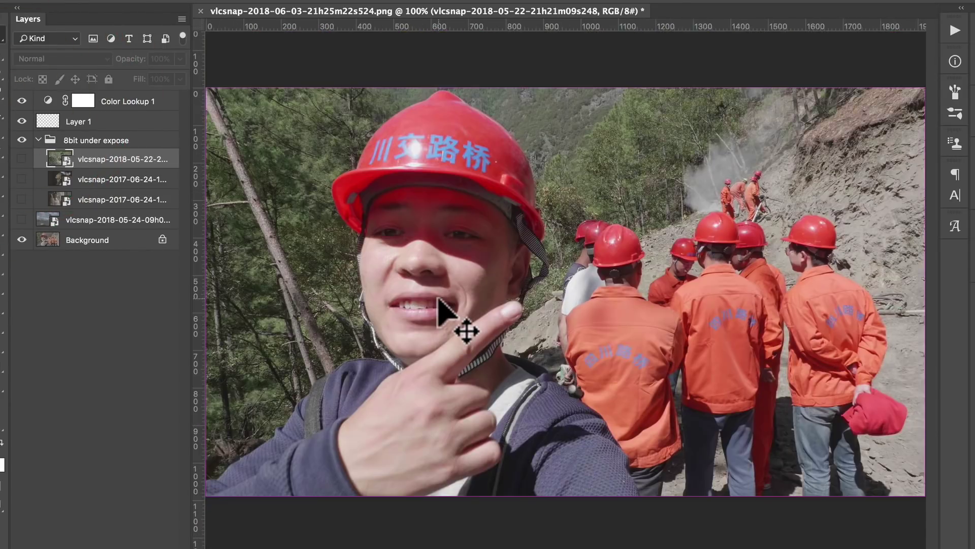
{"action": "left_click", "coordinate": [21, 220]}
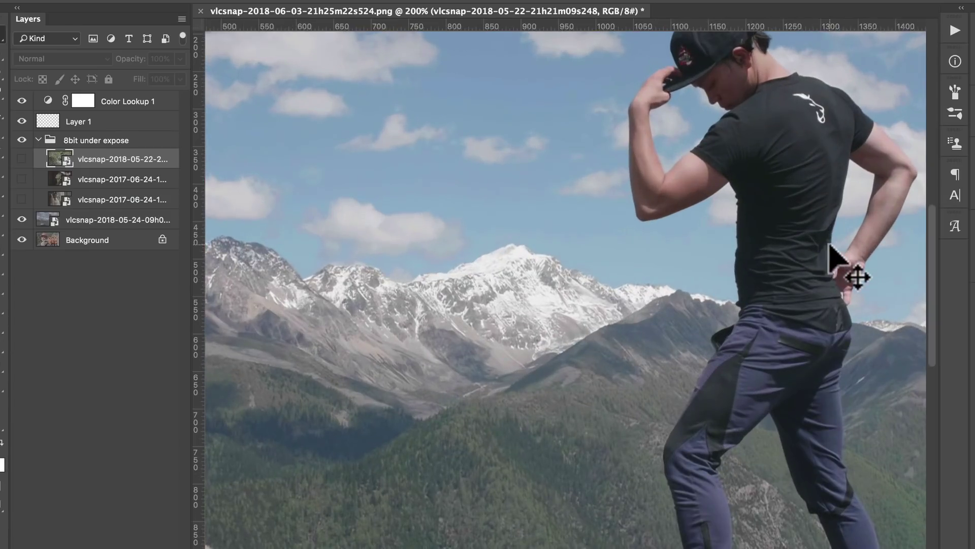
{"action": "key", "text": "ctrl+plus"}
{"action": "key", "text": "ctrl+plus"}
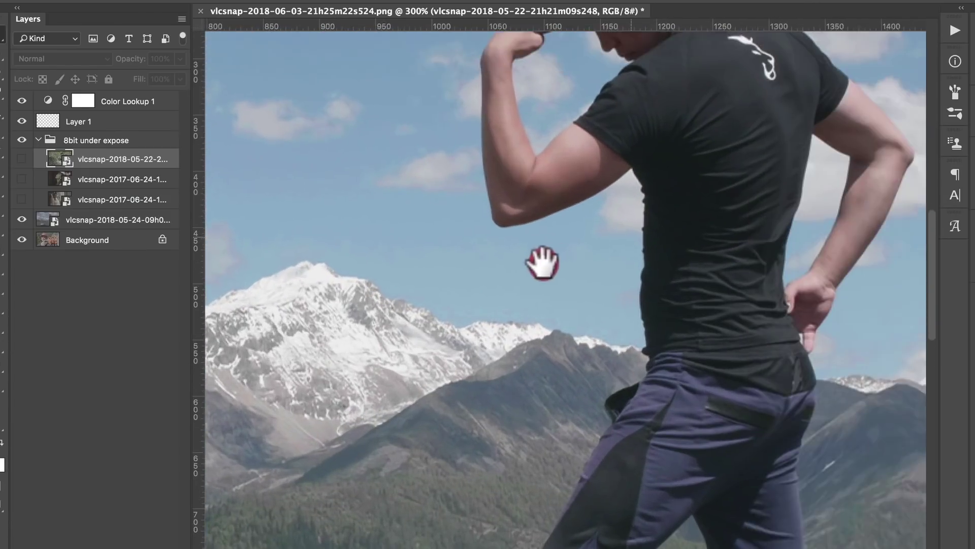
{"action": "left_click_drag", "start_coordinate": [543, 262], "coordinate": [447, 278]}
{"action": "key", "text": "ctrl+plus"}
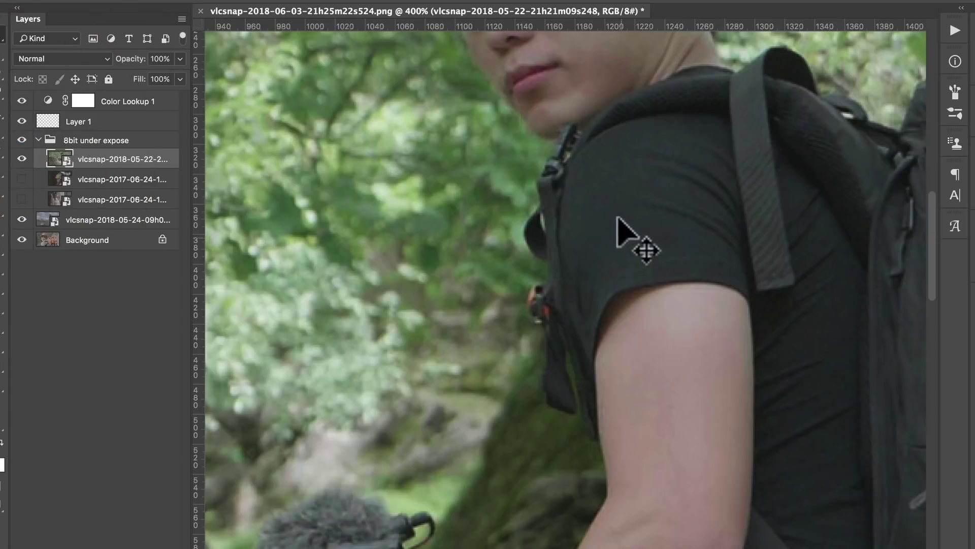
Examine the man's arm and face up close in the forest-path frame.
{"action": "left_click_drag", "start_coordinate": [627, 235], "coordinate": [589, 365]}
{"action": "scroll", "coordinate": [603, 392], "scroll_direction": "down", "scroll_amount": 2}
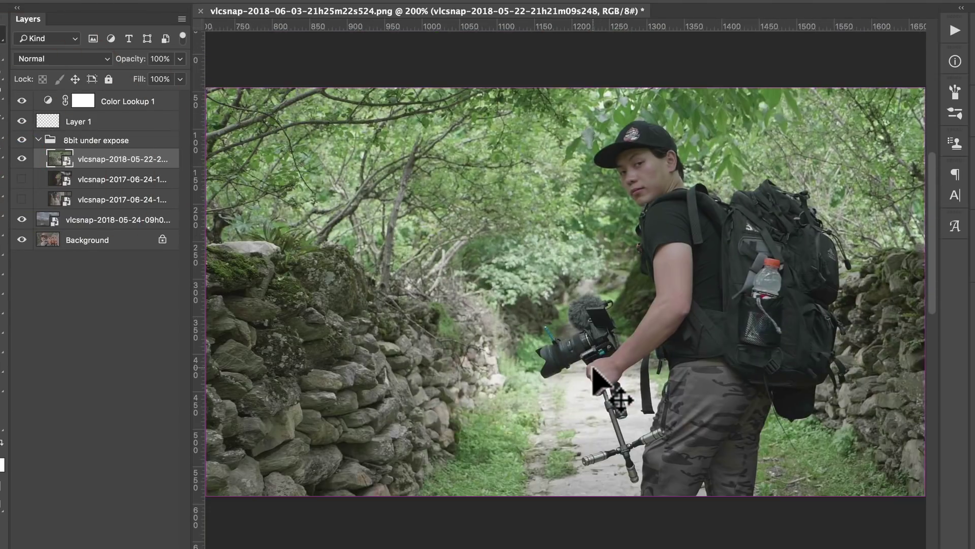
{"action": "scroll", "coordinate": [620, 399], "scroll_direction": "up", "scroll_amount": 3}
{"action": "left_click_drag", "start_coordinate": [559, 92], "coordinate": [535, 225]}
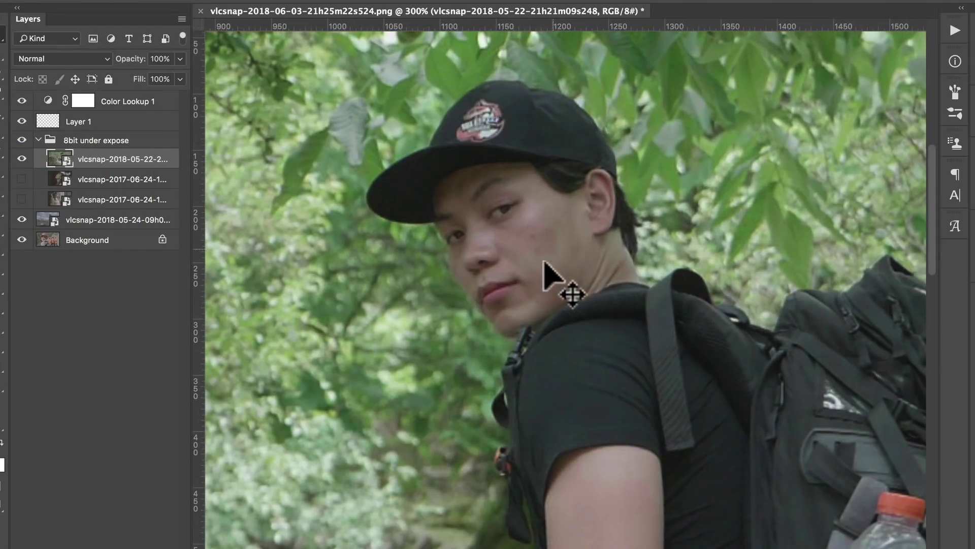
On Layer 1, brush a black curve around the man's cheek to mark the skin area.
{"action": "left_click", "coordinate": [101, 122]}
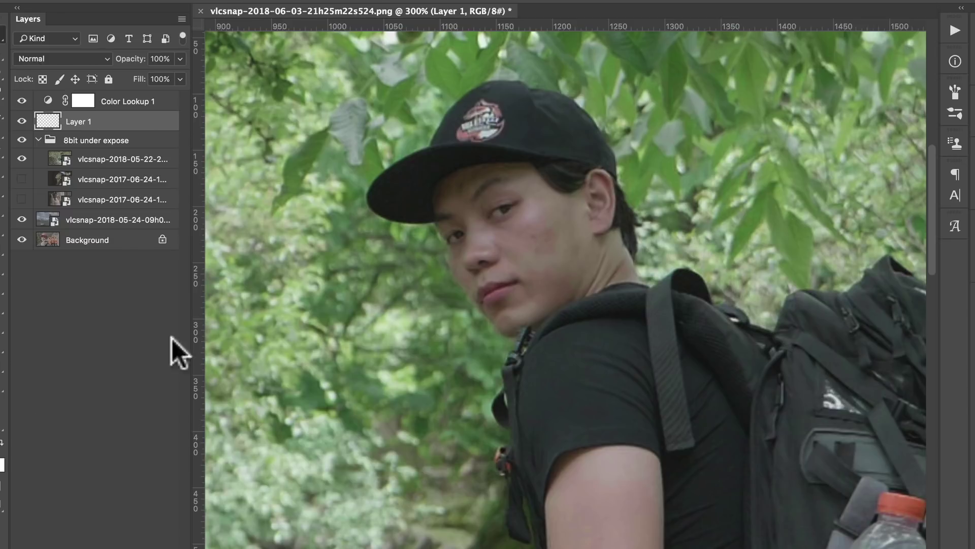
{"action": "mouse_move", "coordinate": [540, 208]}
{"action": "left_mouse_down"}
{"action": "mouse_move", "coordinate": [556, 230]}
{"action": "mouse_move", "coordinate": [555, 255]}
{"action": "mouse_move", "coordinate": [502, 253]}
{"action": "left_mouse_up"}
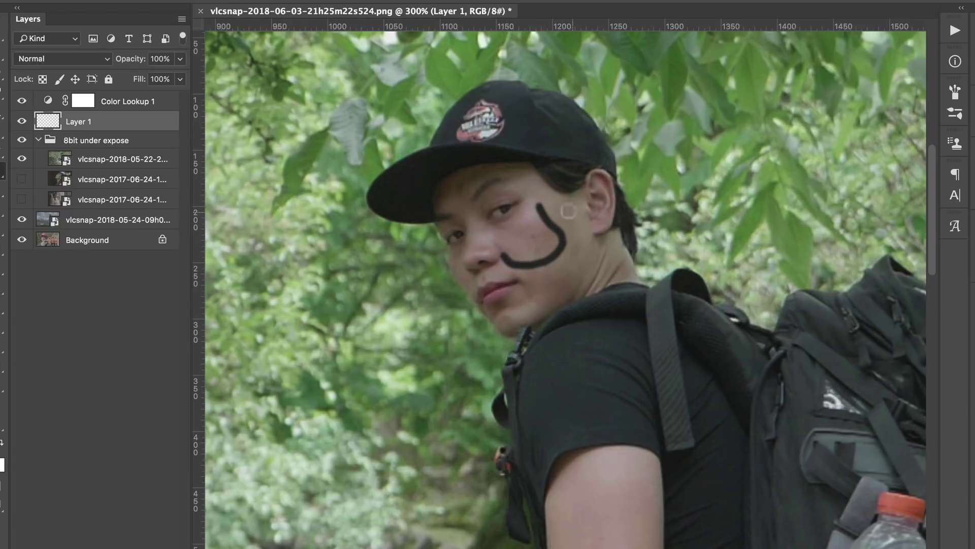
{"action": "left_click_drag", "start_coordinate": [520, 196], "coordinate": [497, 202]}
{"action": "left_click_drag", "start_coordinate": [541, 259], "coordinate": [581, 291]}
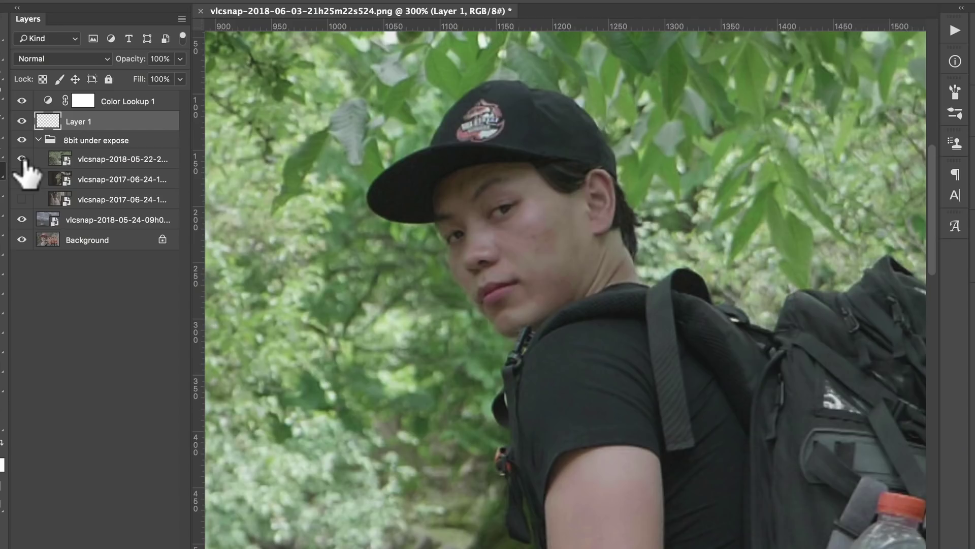
Hide the forest-path frame, show the woman's side-profile frame in the 8bit under expose group, and inspect her cheek.
{"action": "left_click", "coordinate": [21, 178]}
{"action": "left_click", "coordinate": [21, 199]}
{"action": "left_click_drag", "start_coordinate": [556, 208], "coordinate": [639, 234]}
{"action": "left_click", "coordinate": [647, 245], "text": "alt"}
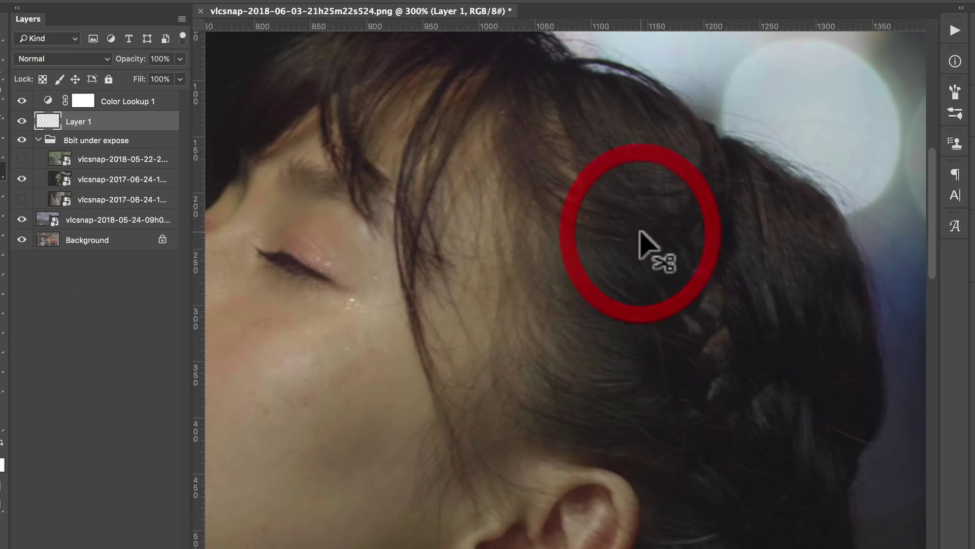
{"action": "left_click", "coordinate": [648, 257], "text": "alt"}
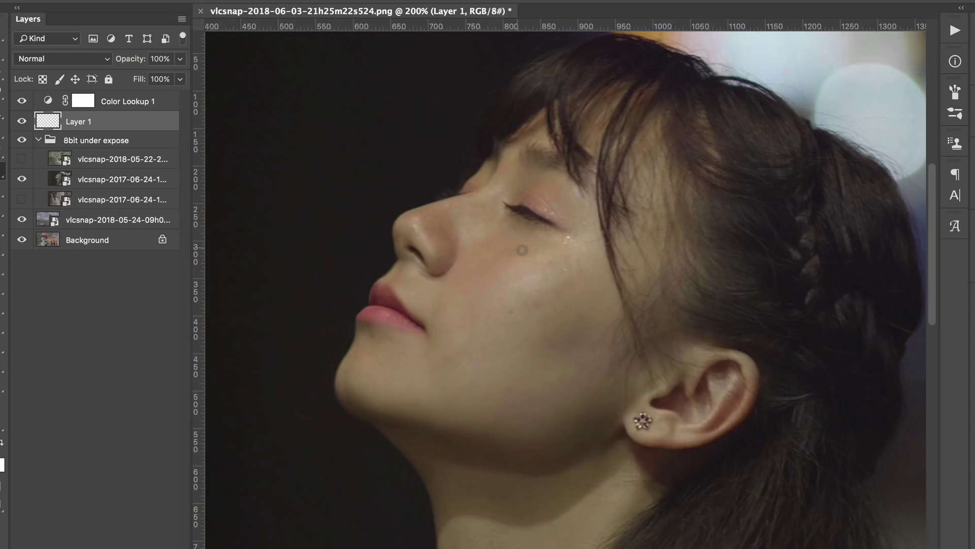
{"action": "left_click_drag", "start_coordinate": [527, 257], "coordinate": [462, 300]}
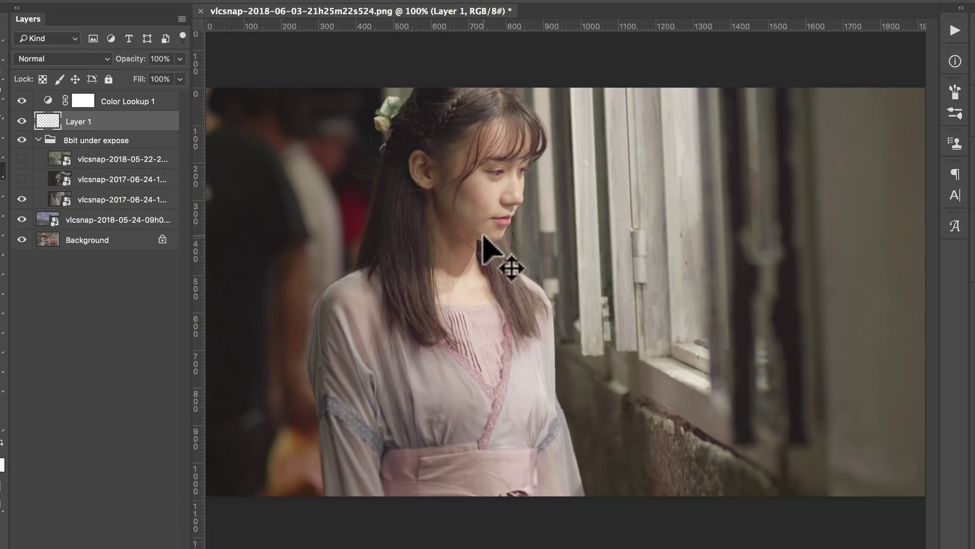
Examine the woman's face and skin at 200% in the frame beside the wooden window.
{"action": "key", "text": "ctrl+plus"}
{"action": "left_click_drag", "start_coordinate": [481, 233], "coordinate": [544, 366]}
{"action": "left_click", "coordinate": [527, 287]}
{"action": "left_click_drag", "start_coordinate": [527, 287], "coordinate": [532, 295]}
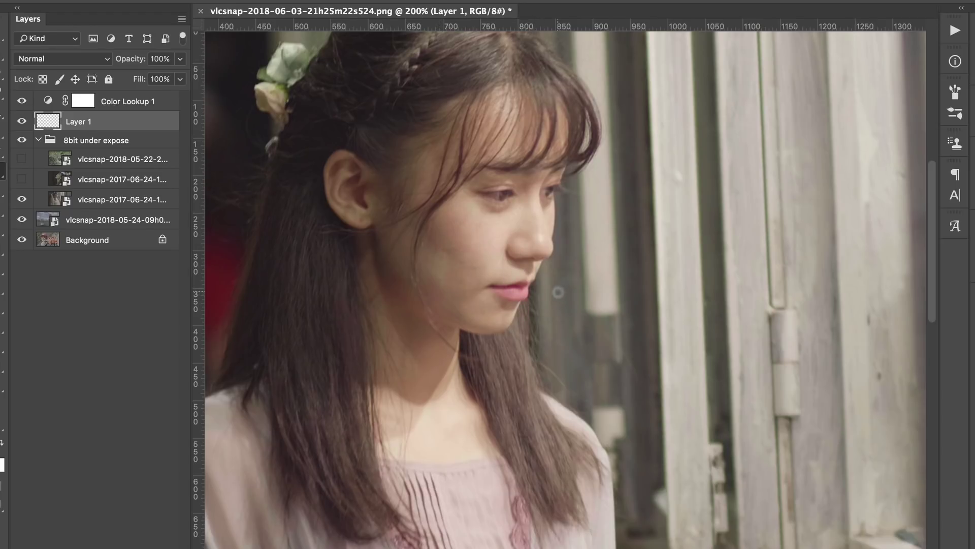
{"action": "key", "text": "v"}
{"action": "key", "text": "b"}
Switch to Final Cut Pro and select clip P1033264 in the browser.
{"action": "key", "text": "super+Tab"}
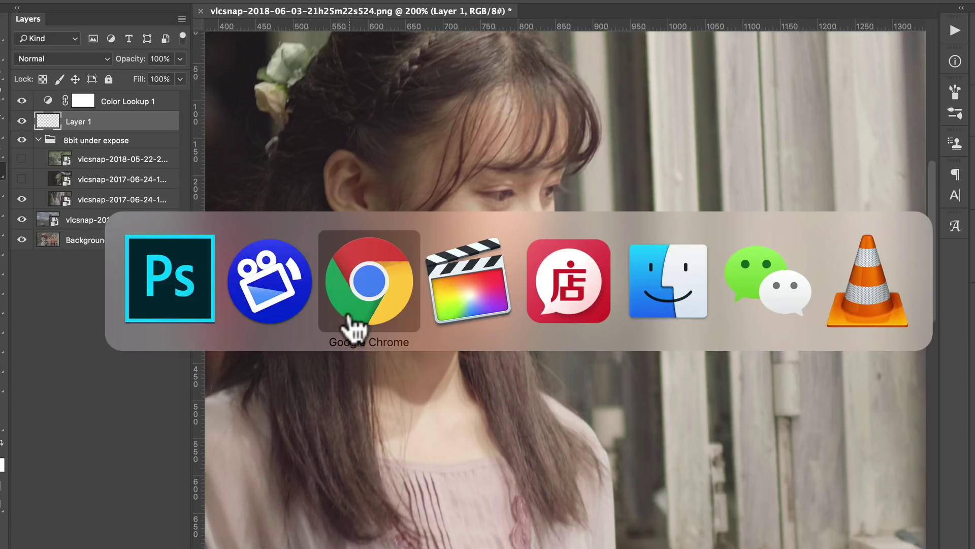
{"action": "left_click", "coordinate": [480, 292]}
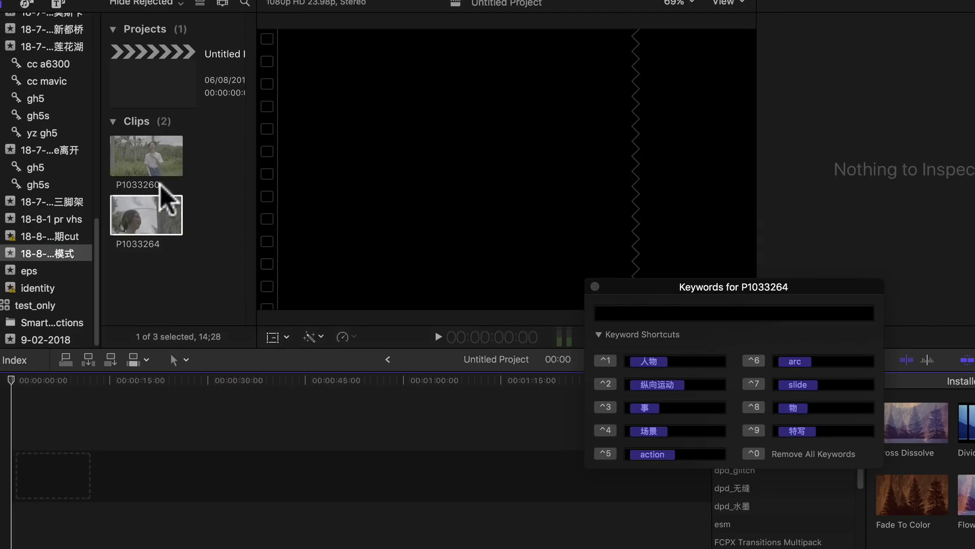
{"action": "left_click", "coordinate": [134, 208]}
Switch to Google Chrome, examine the 8-bit versus 10-bit banding diagram, and open the Uncompressed 10 Bit comparison chart.
{"action": "key", "text": "super+Tab"}
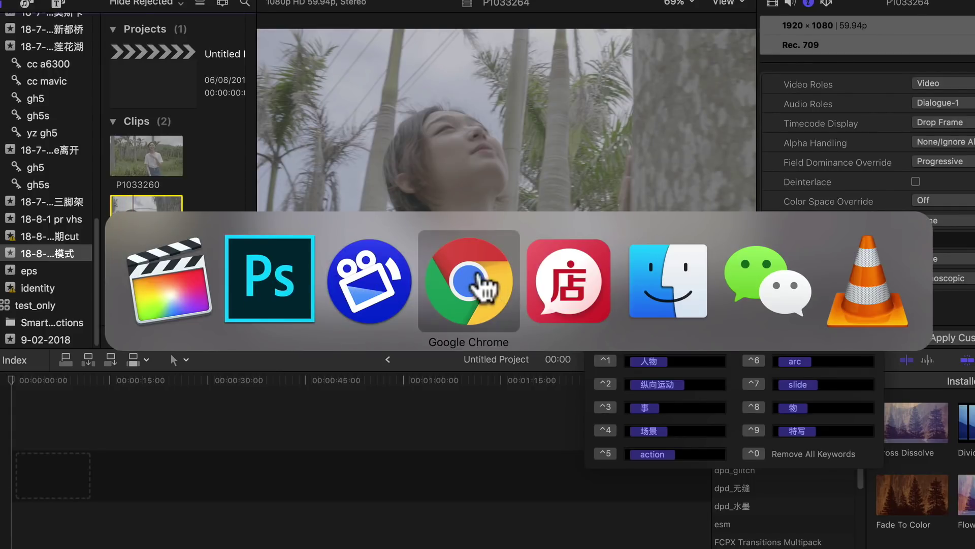
{"action": "left_click", "coordinate": [476, 277]}
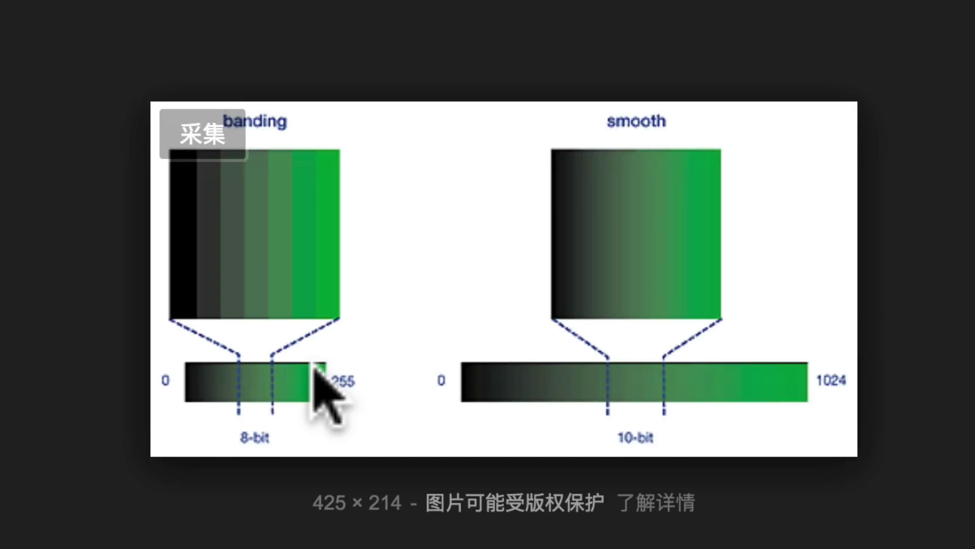
{"action": "scroll", "coordinate": [320, 378], "scroll_direction": "down", "scroll_amount": 1}
{"action": "scroll", "coordinate": [356, 391], "scroll_direction": "up", "scroll_amount": 4}
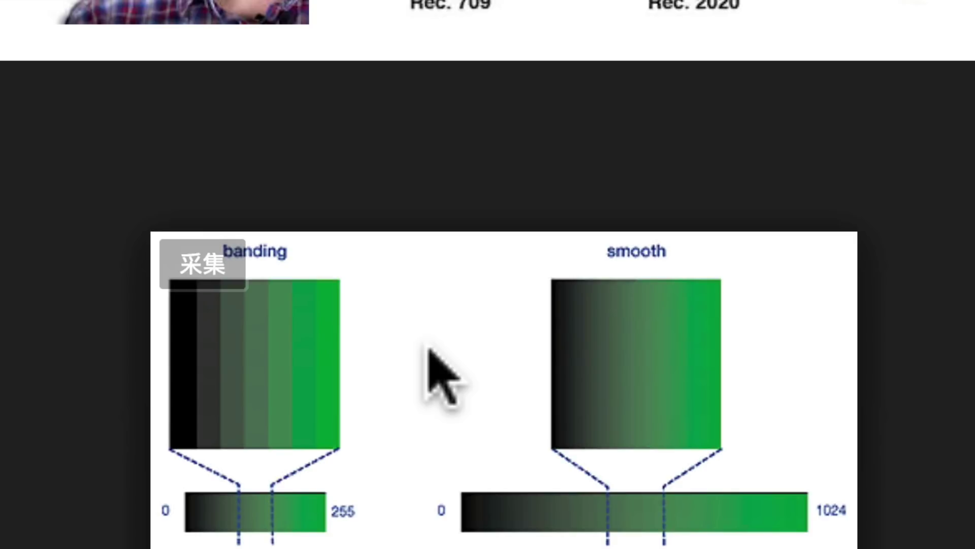
{"action": "scroll", "coordinate": [429, 351], "scroll_direction": "down", "scroll_amount": 1}
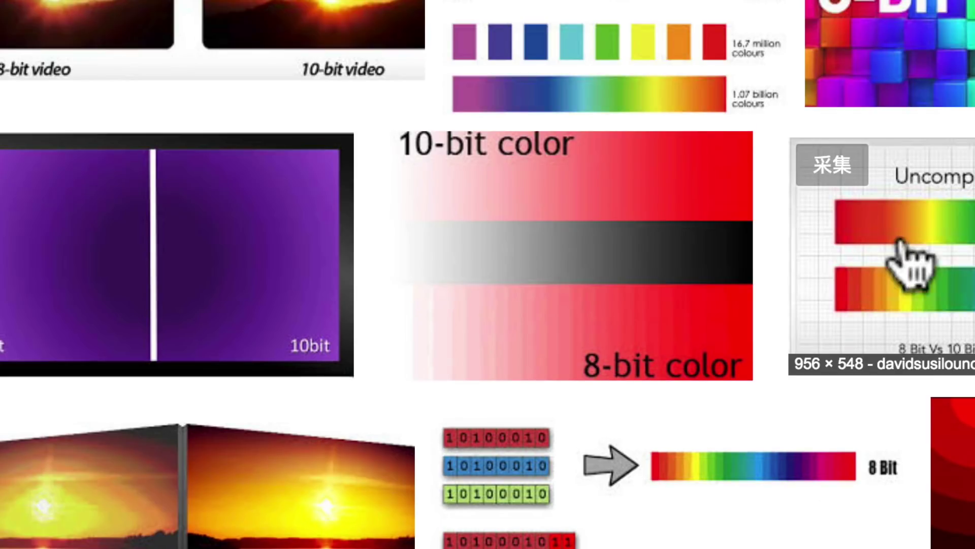
{"action": "left_click", "coordinate": [911, 266]}
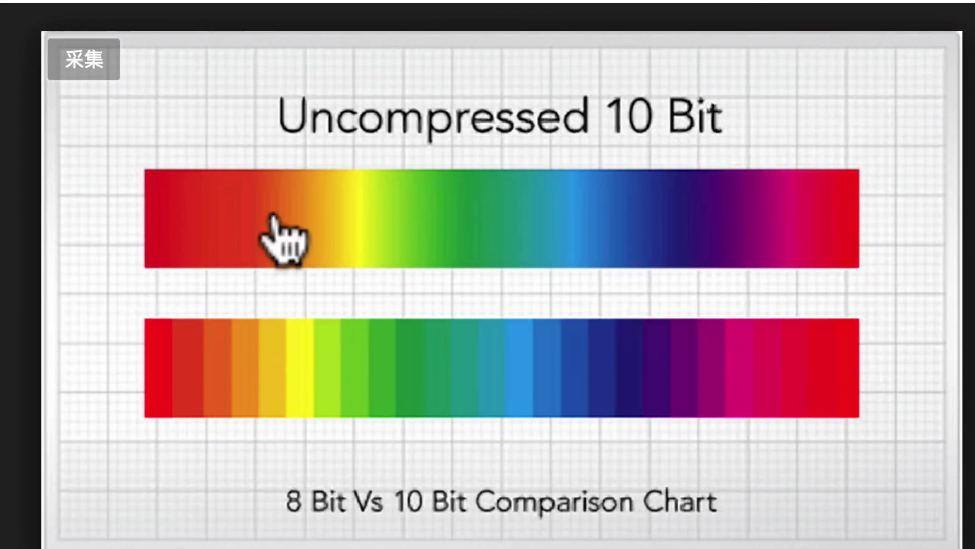
Switch back to Photoshop and re-examine the woman's face in the window portrait frame.
{"action": "key", "text": "super+Tab"}
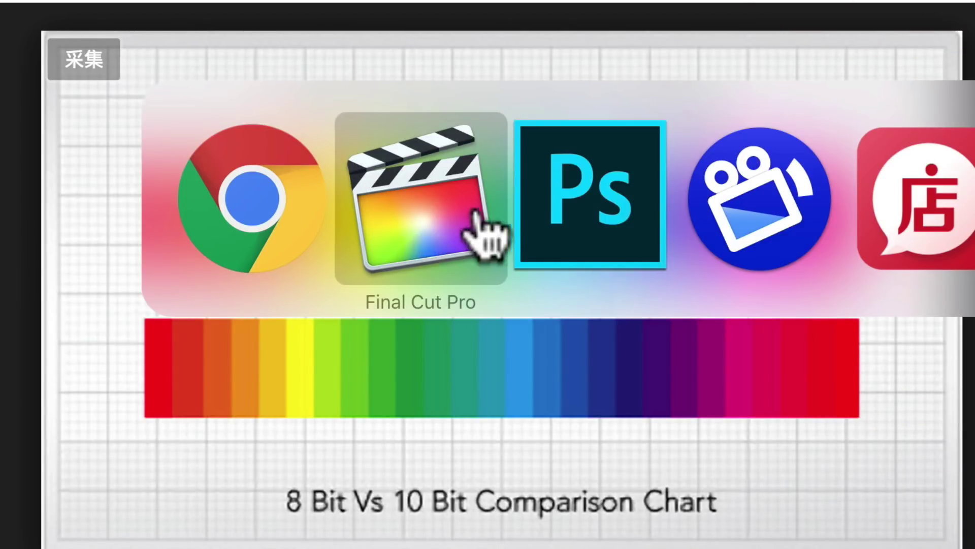
{"action": "left_click", "coordinate": [442, 224]}
{"action": "key", "text": "super+Tab"}
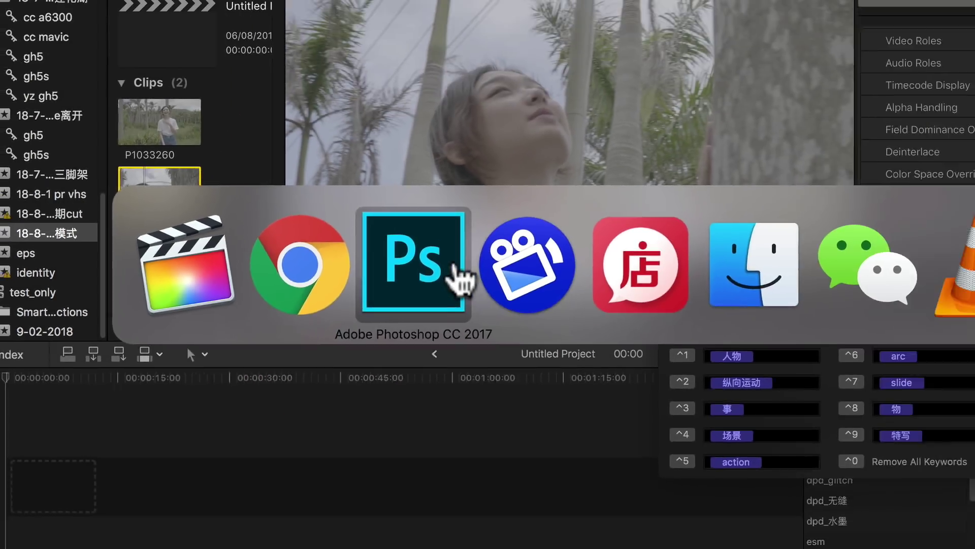
{"action": "left_click", "coordinate": [645, 218]}
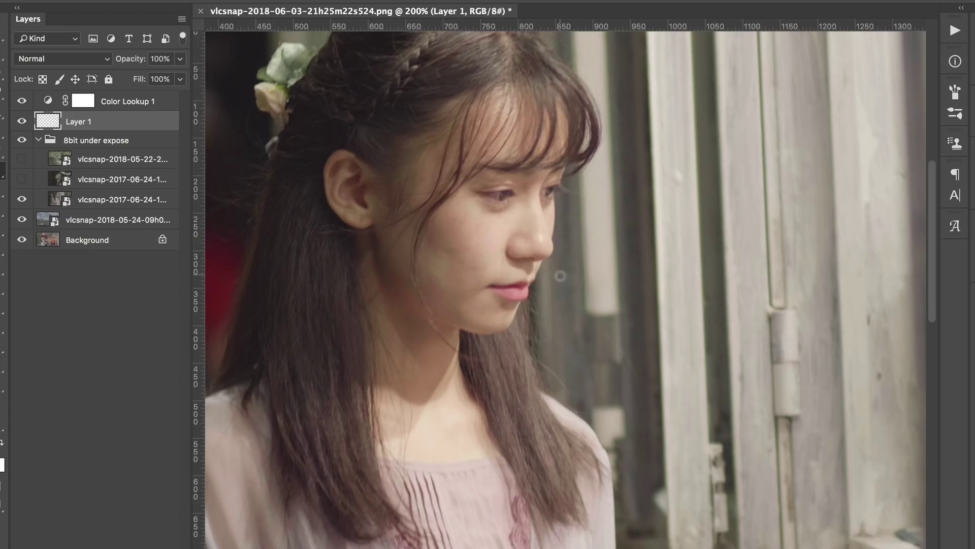
{"action": "scroll", "coordinate": [544, 287], "scroll_direction": "up", "scroll_amount": 3}
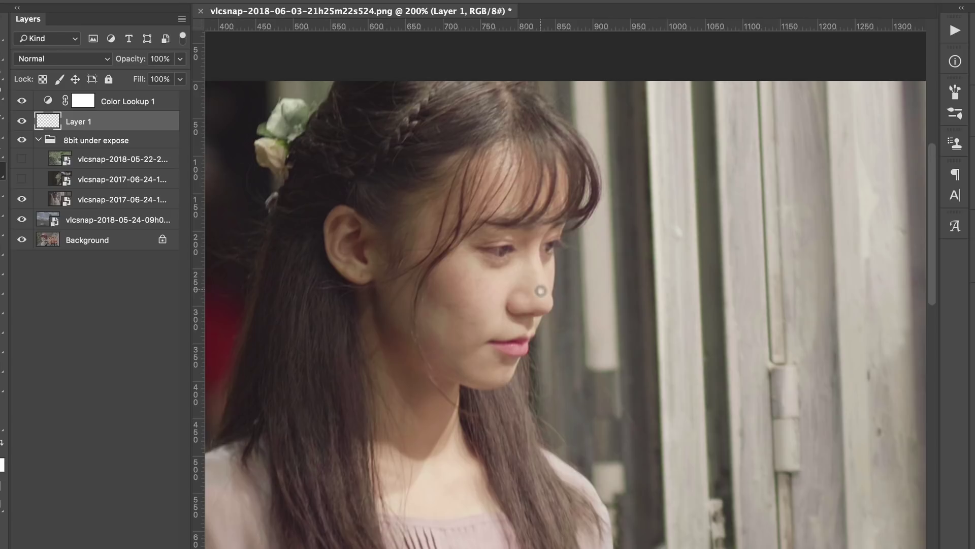
{"action": "scroll", "coordinate": [540, 291], "scroll_direction": "down", "scroll_amount": 2}
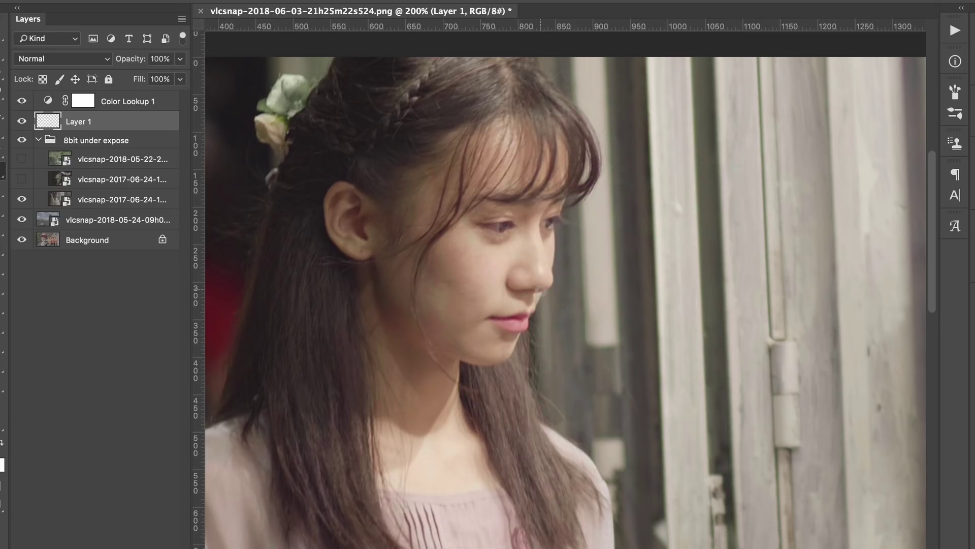
Switch to Final Cut Pro and apply the Panasonic V-Log camera LUT to clip P1033260.
{"action": "key", "text": "super+Tab"}
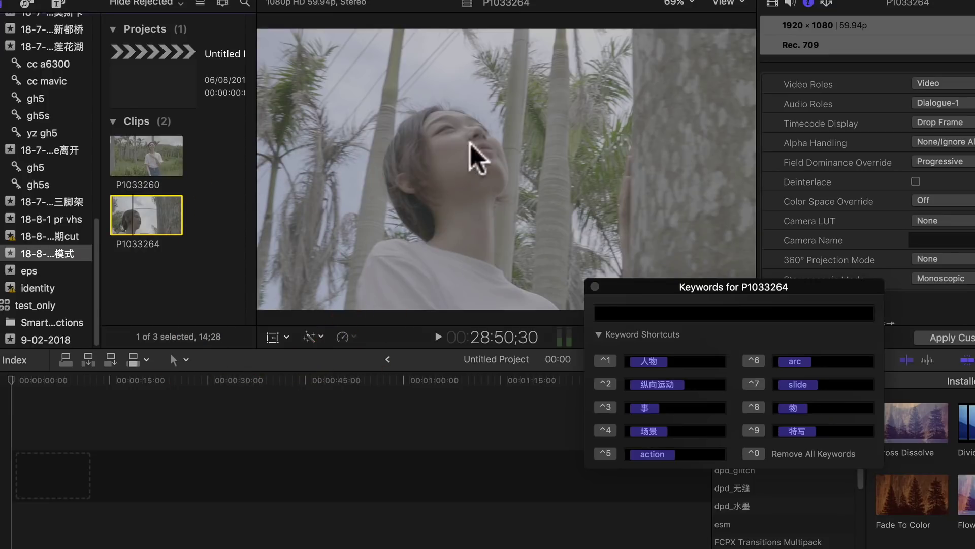
{"action": "left_click", "coordinate": [153, 155]}
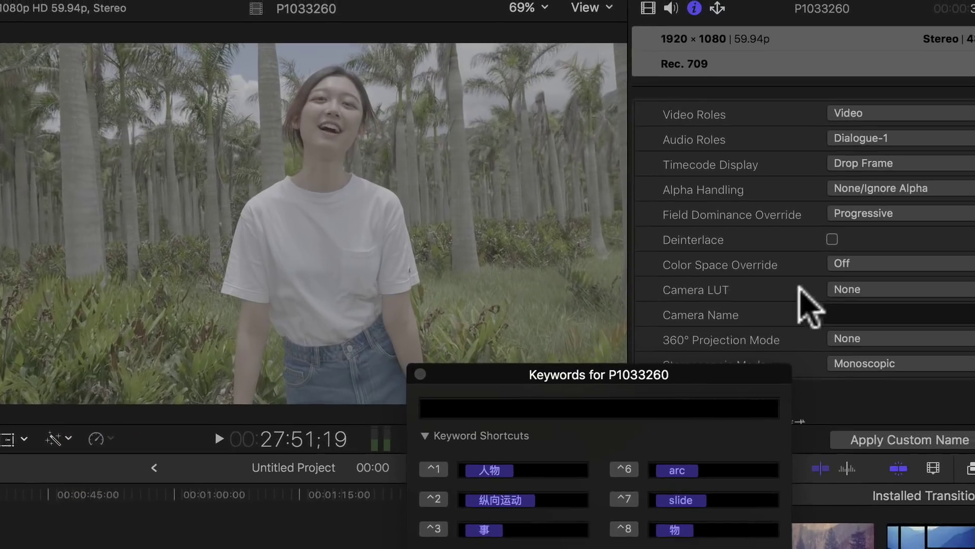
{"action": "left_click", "coordinate": [838, 289]}
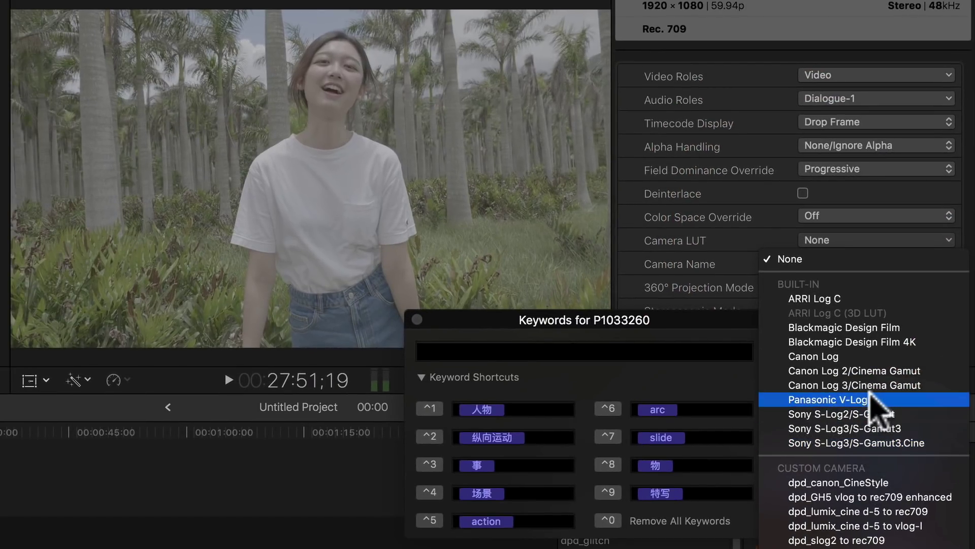
{"action": "left_click", "coordinate": [886, 399]}
Set clip P1033260's camera LUT to dpd_GH5 vlog to rec709 enhanced and inspect the woman's face up close.
{"action": "left_click", "coordinate": [858, 242]}
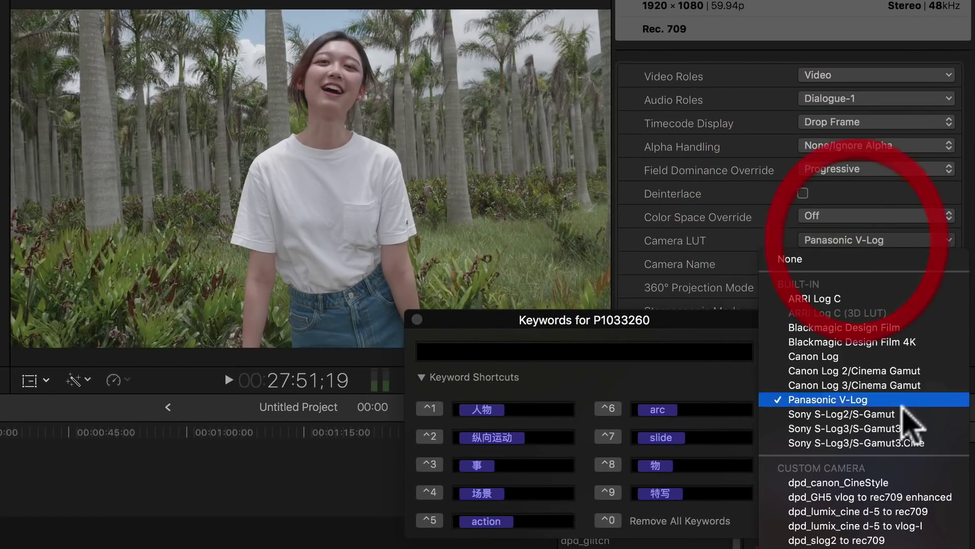
{"action": "left_click", "coordinate": [897, 497]}
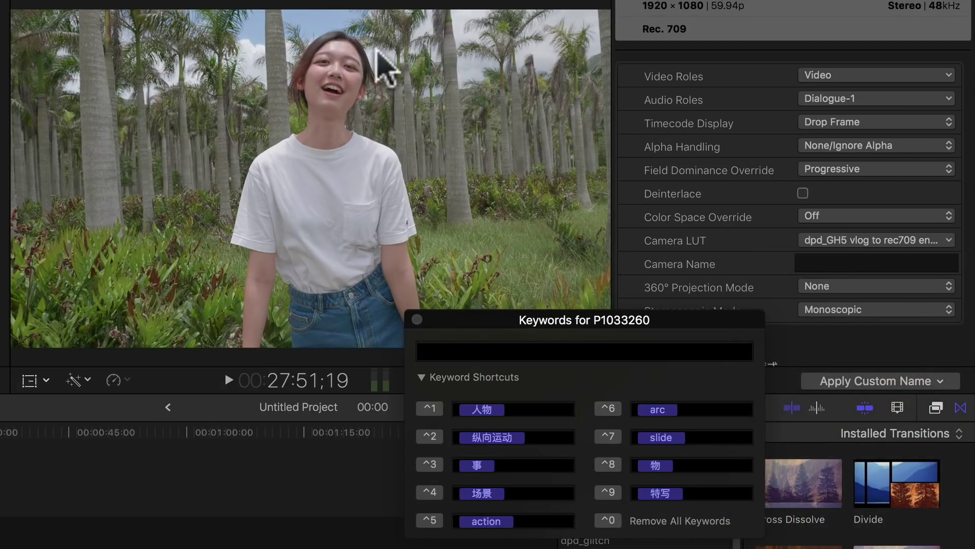
{"action": "left_click", "coordinate": [523, 3]}
{"action": "left_click", "coordinate": [540, 84]}
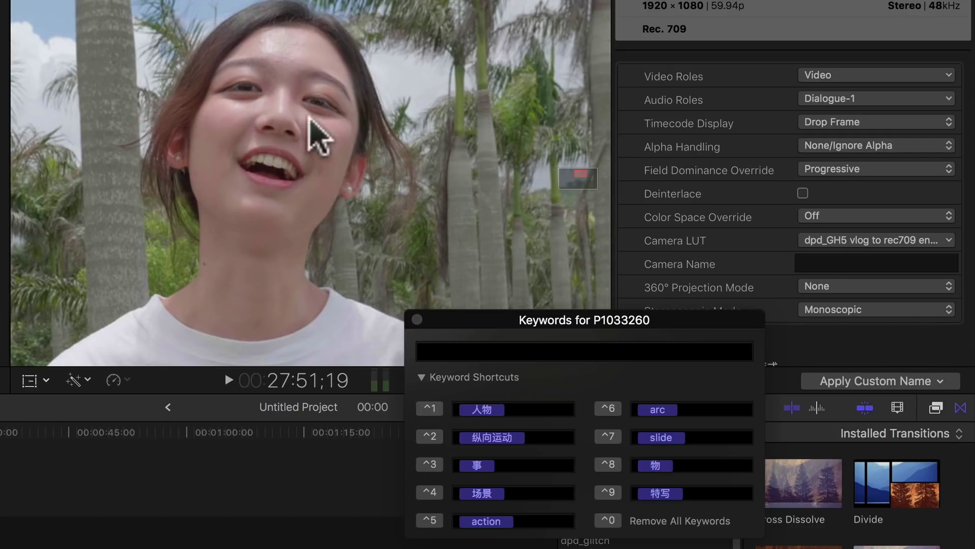
{"action": "left_click", "coordinate": [582, 176]}
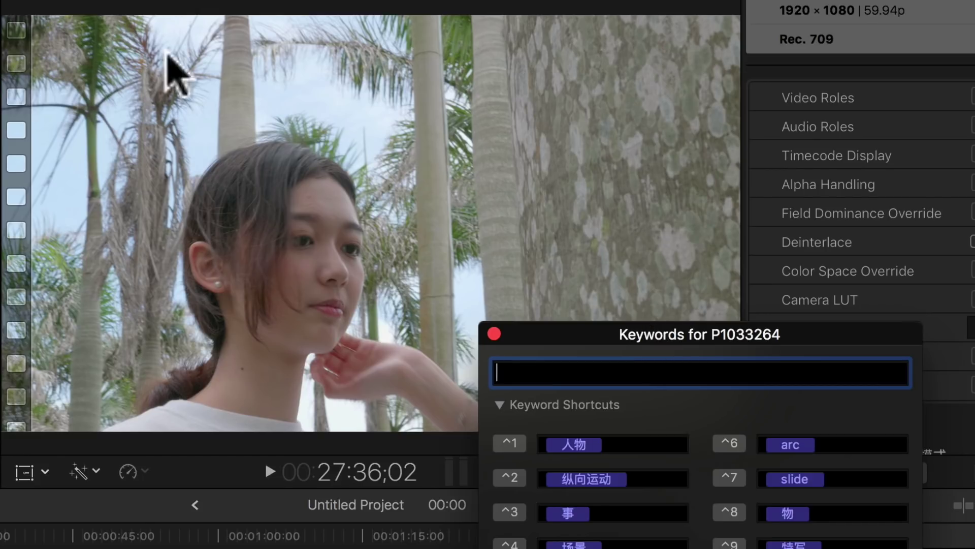
Find clip PESM6470 in the gh5 keyword collection of the 莫斯卡 event and try setting its camera LUT to None.
{"action": "left_click", "coordinate": [235, 87]}
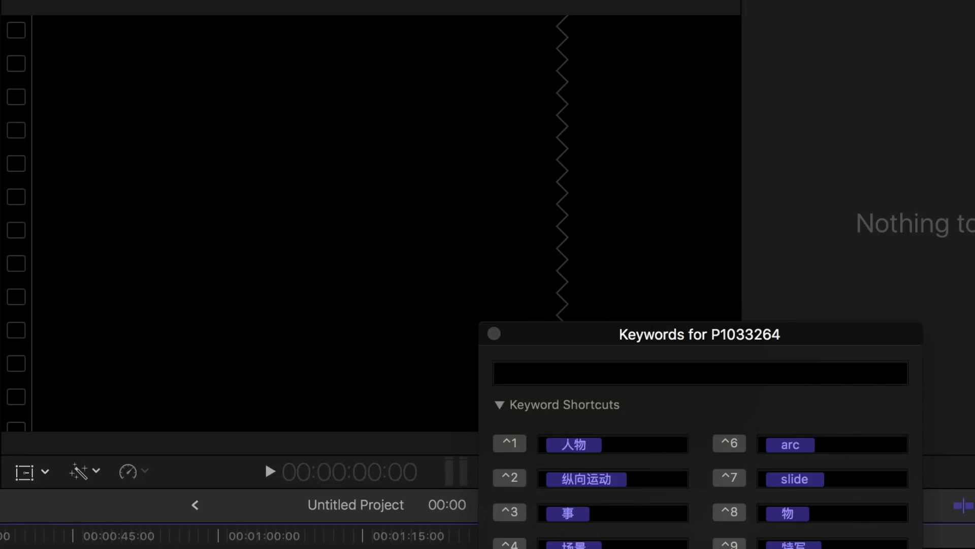
{"action": "key", "text": "Down"}
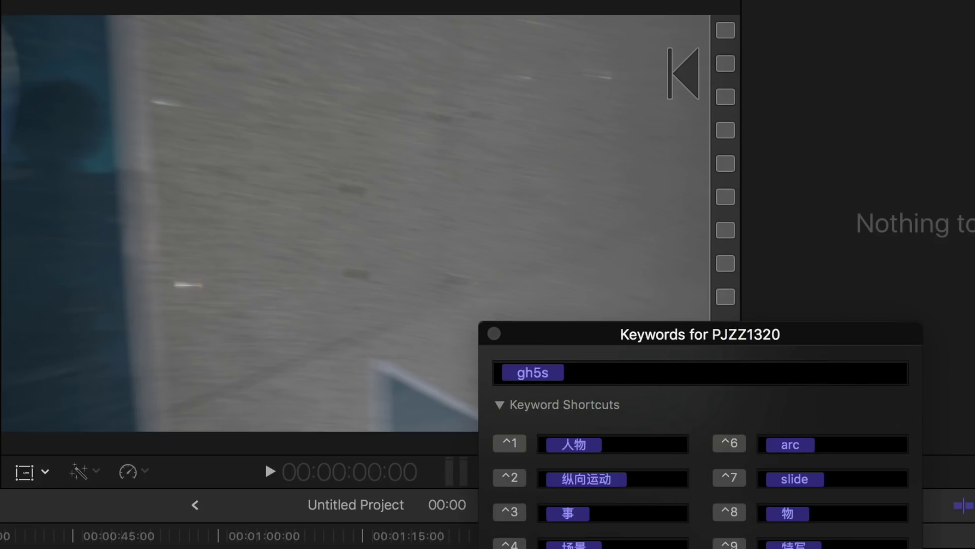
{"action": "key", "text": "Down"}
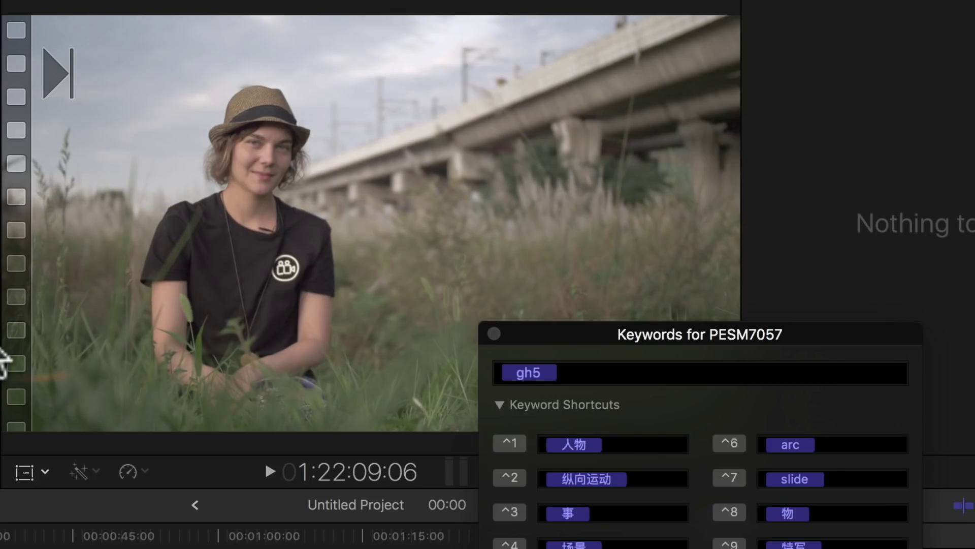
{"action": "left_click", "coordinate": [4, 337]}
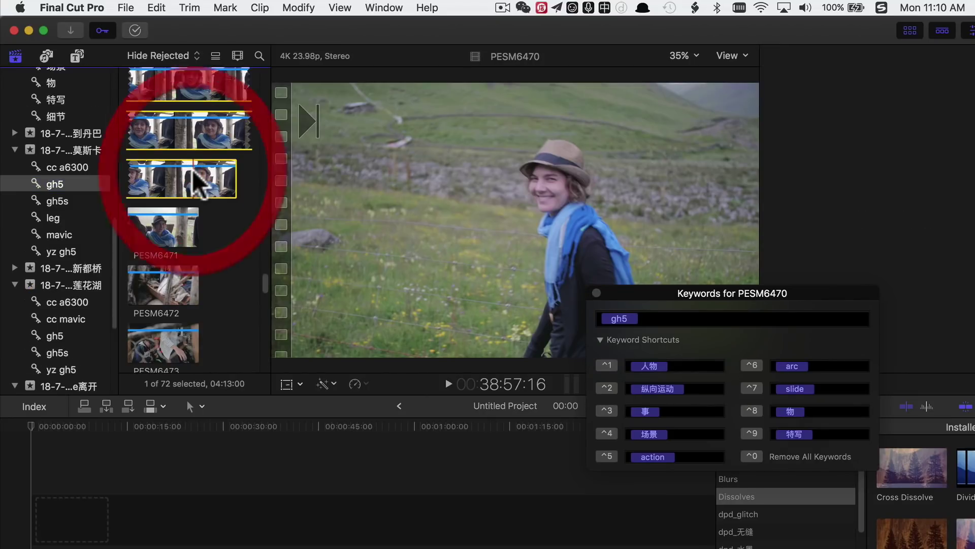
{"action": "left_click", "coordinate": [191, 179]}
{"action": "left_click", "coordinate": [942, 270]}
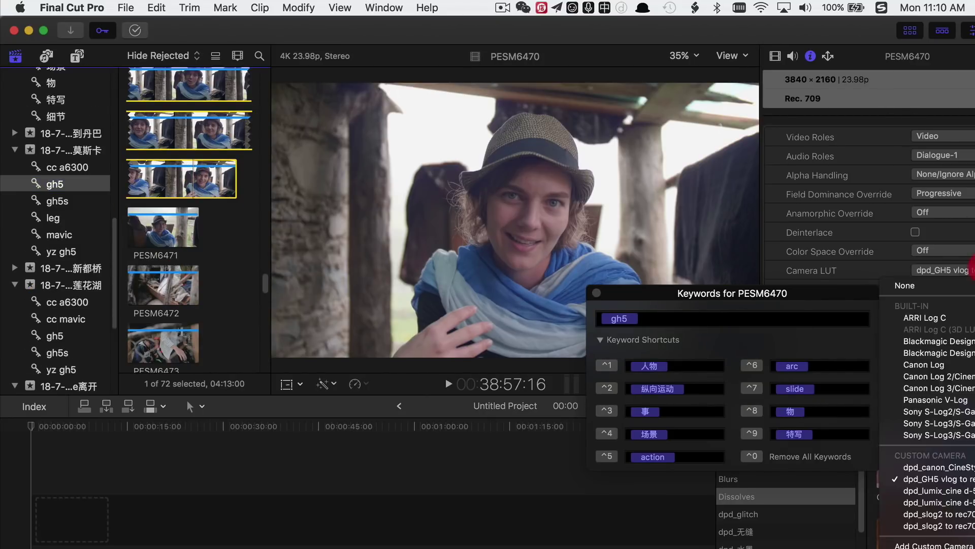
{"action": "left_click", "coordinate": [937, 283]}
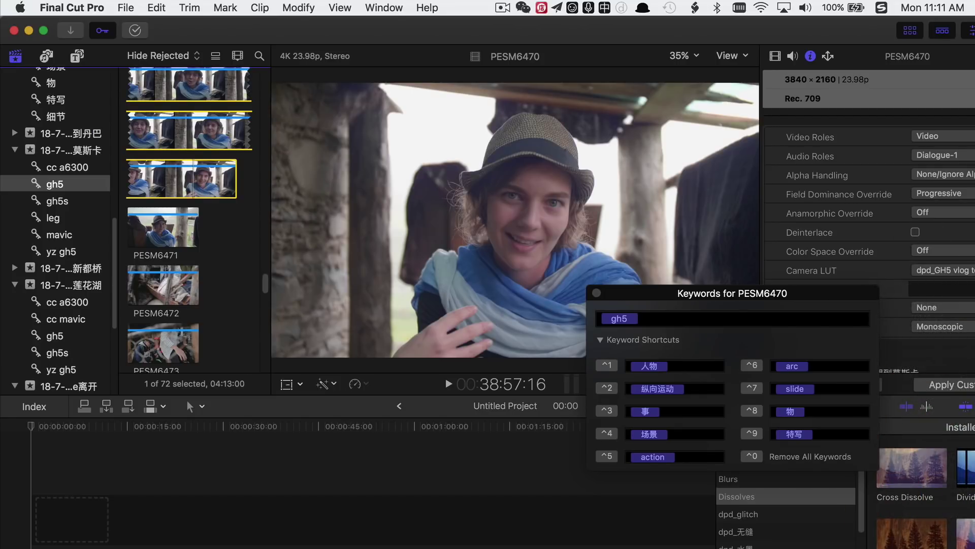
In the 莲花湖 event's gh5s collection, set the camera LUT of clips PJZZ1280 to PJZZ1282 to None.
{"action": "scroll", "coordinate": [215, 251], "scroll_direction": "down", "scroll_amount": 2}
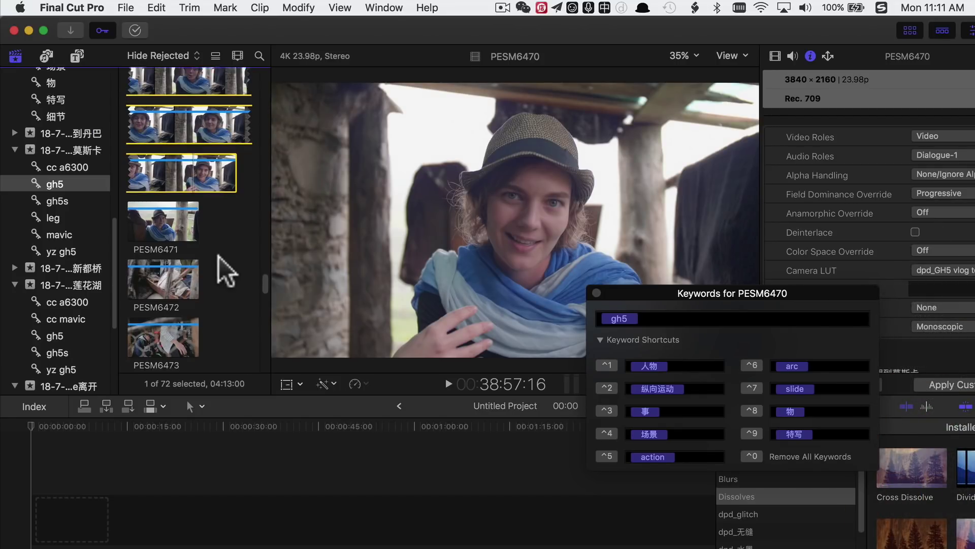
{"action": "scroll", "coordinate": [230, 269], "scroll_direction": "down", "scroll_amount": 3}
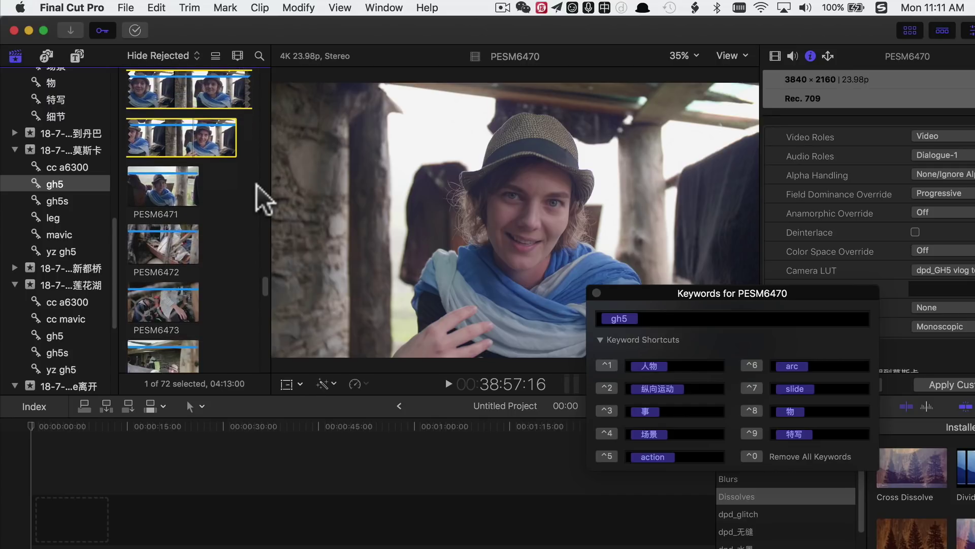
{"action": "left_click", "coordinate": [62, 350]}
{"action": "left_click", "coordinate": [156, 314]}
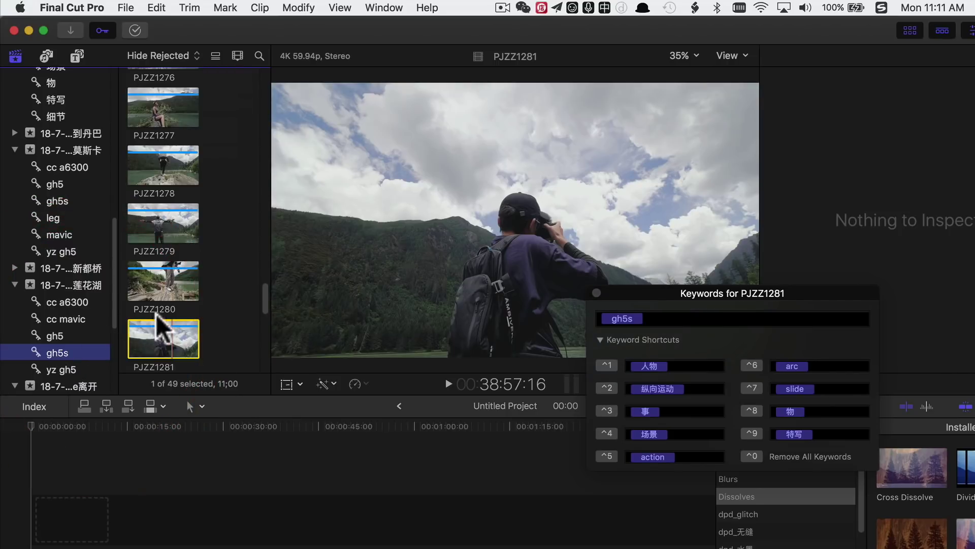
{"action": "scroll", "coordinate": [174, 316], "scroll_direction": "down", "scroll_amount": 5}
{"action": "key", "text": "super+4"}
{"action": "left_click", "coordinate": [166, 213]}
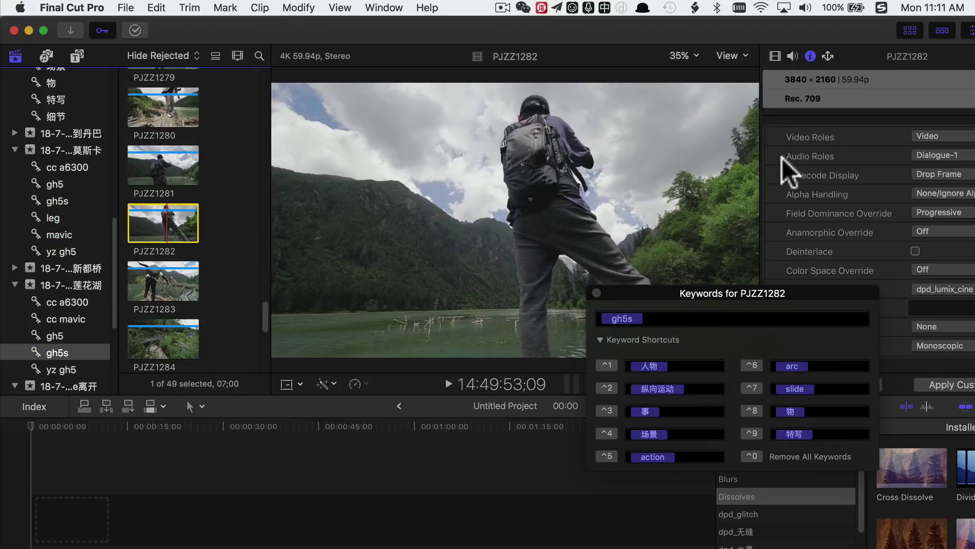
{"action": "left_click", "coordinate": [176, 102], "text": "shift"}
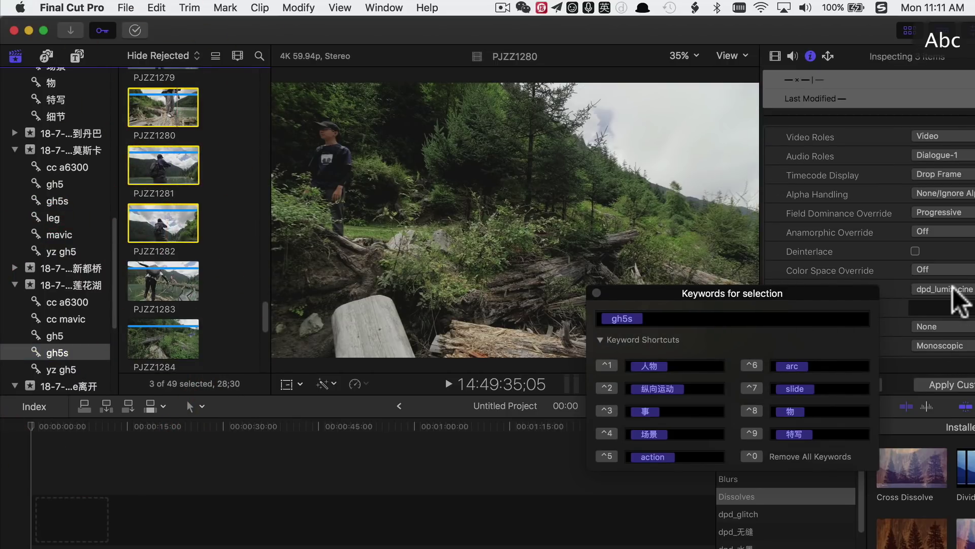
{"action": "left_click", "coordinate": [945, 308]}
{"action": "left_click", "coordinate": [943, 306]}
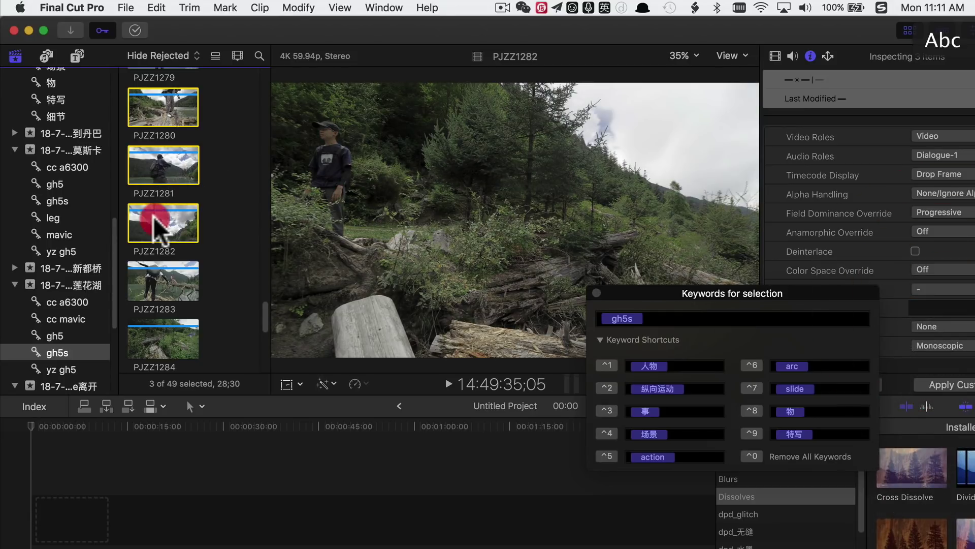
Examine the clouds and the man's backpack and clothing in several frames of clip PJZZ1281 without a LUT.
{"action": "left_click", "coordinate": [163, 172]}
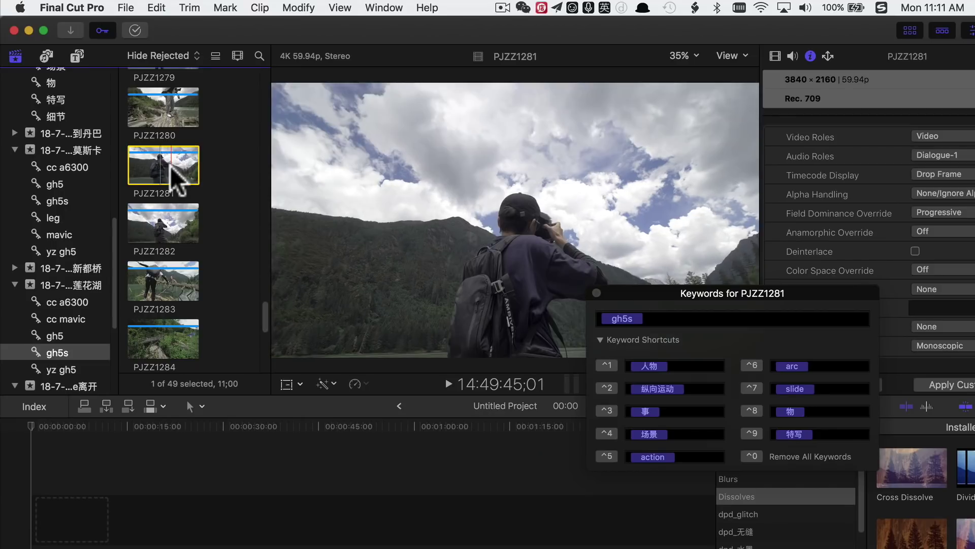
{"action": "left_click", "coordinate": [166, 165]}
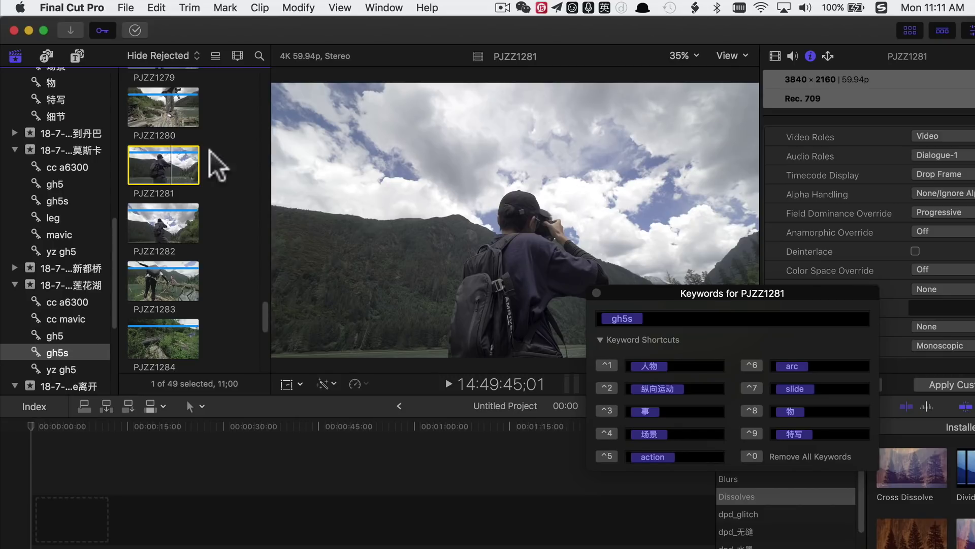
{"action": "left_click", "coordinate": [175, 162]}
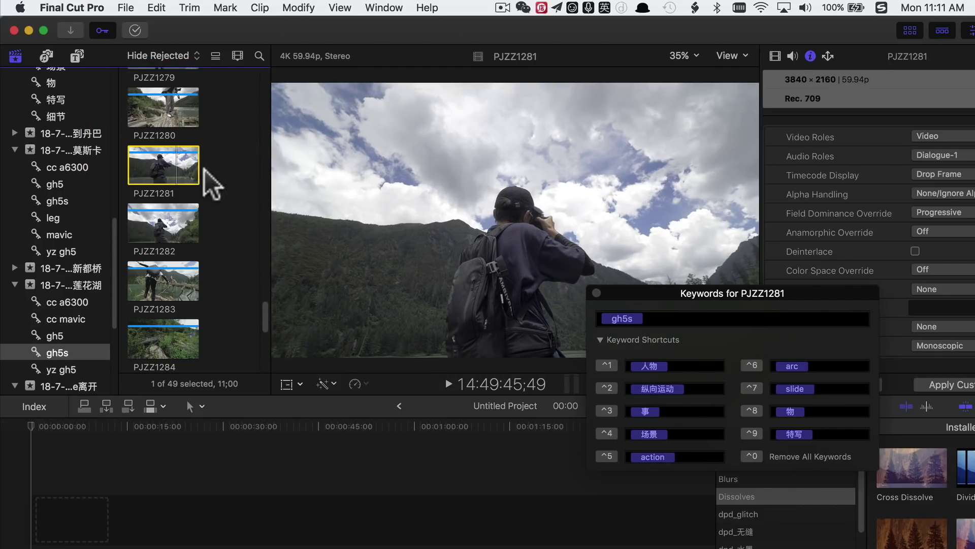
{"action": "left_click", "coordinate": [176, 160]}
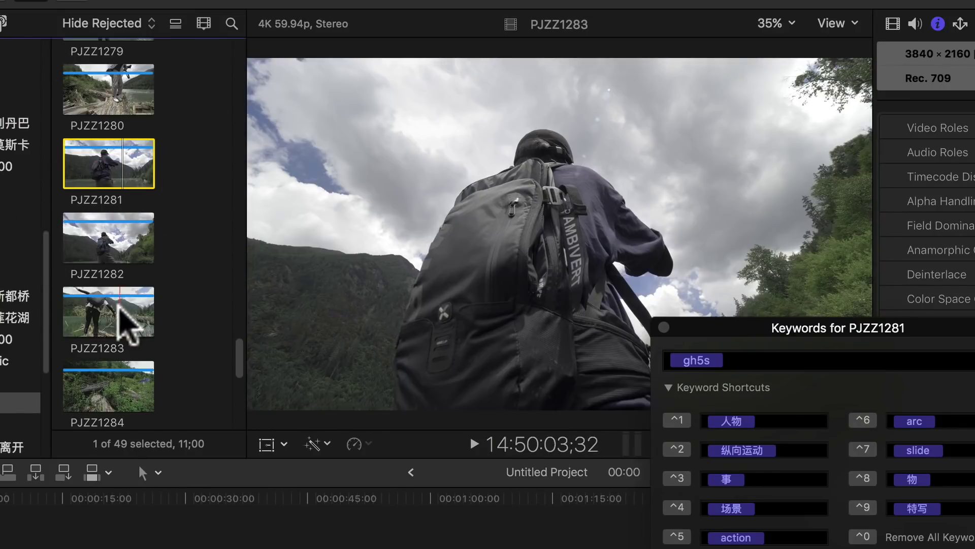
Set the camera LUT of clips PJZZ1281 to PJZZ1283 to dpd_lumix_cine d-5 to rec709.
{"action": "left_click", "coordinate": [122, 325], "text": "shift"}
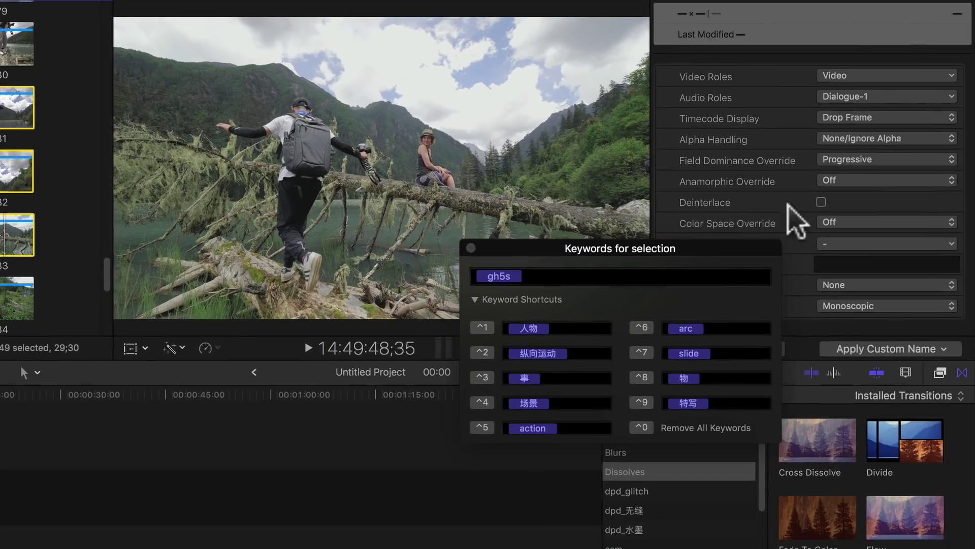
{"action": "left_click", "coordinate": [886, 244]}
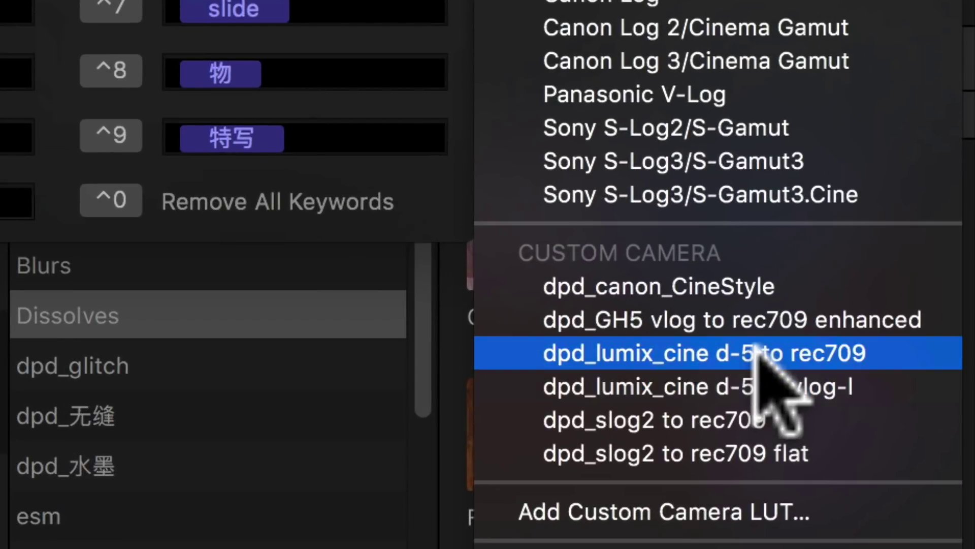
{"action": "left_click", "coordinate": [756, 352]}
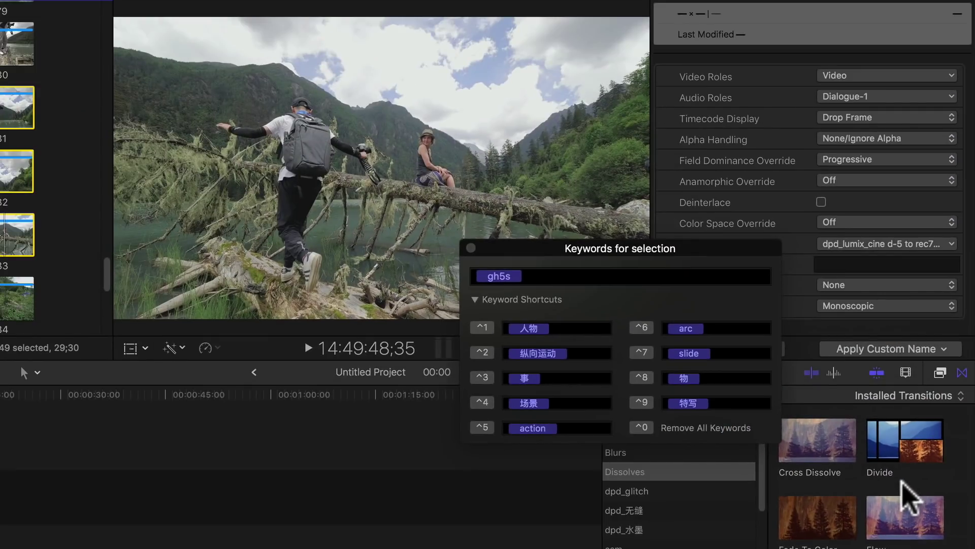
Set the camera LUT of clip PJZZ1281 alone back to None.
{"action": "left_click", "coordinate": [17, 106]}
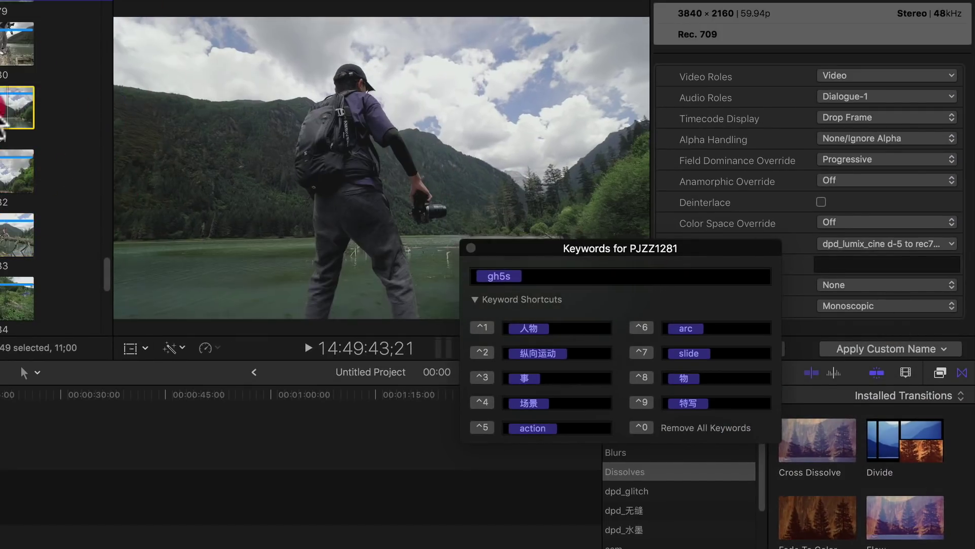
{"action": "left_click", "coordinate": [856, 244]}
{"action": "left_click", "coordinate": [853, 260]}
Set clip PESM7057's camera LUT to dpd_GH5 vlog to rec709 enhanced and inspect the image at 100% before restoring the Fit view.
{"action": "left_click", "coordinate": [859, 243]}
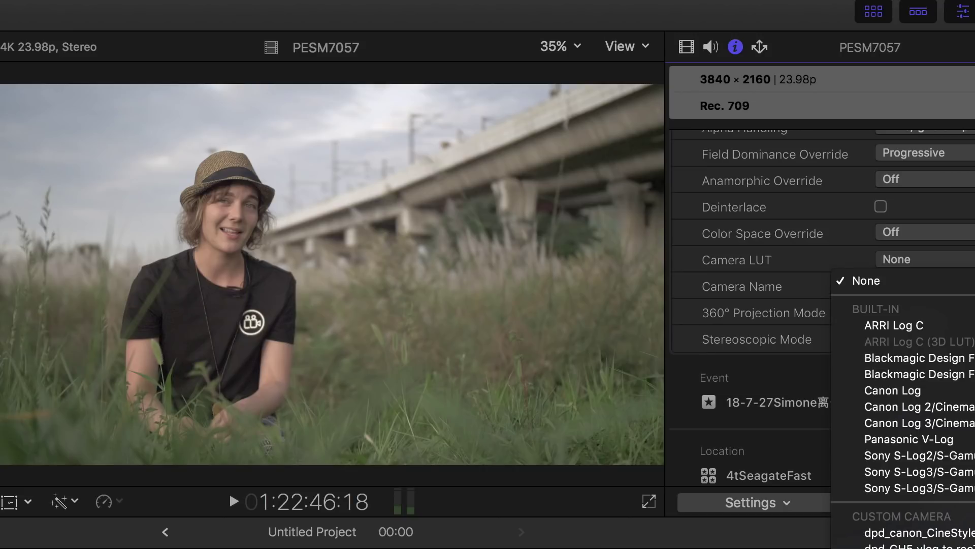
{"action": "left_click", "coordinate": [914, 546]}
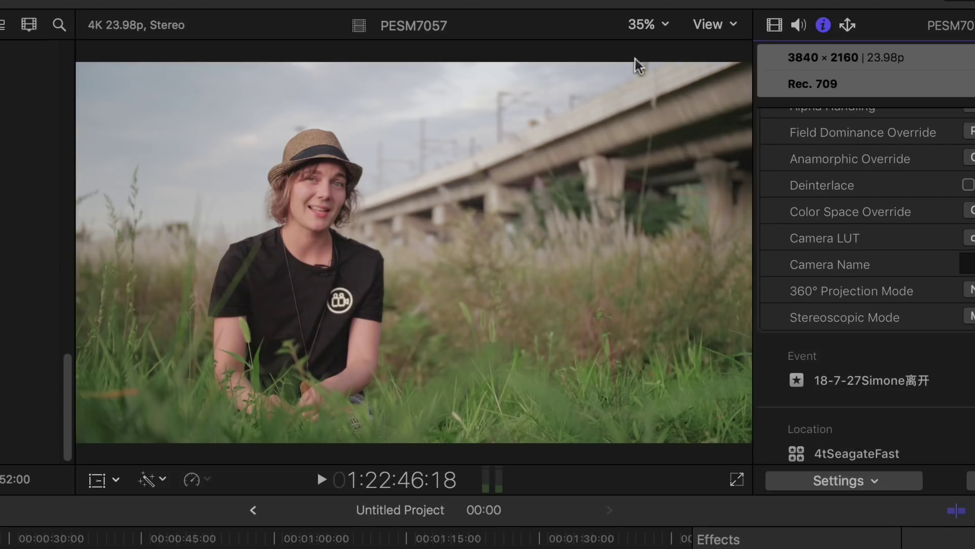
{"action": "left_click", "coordinate": [650, 25]}
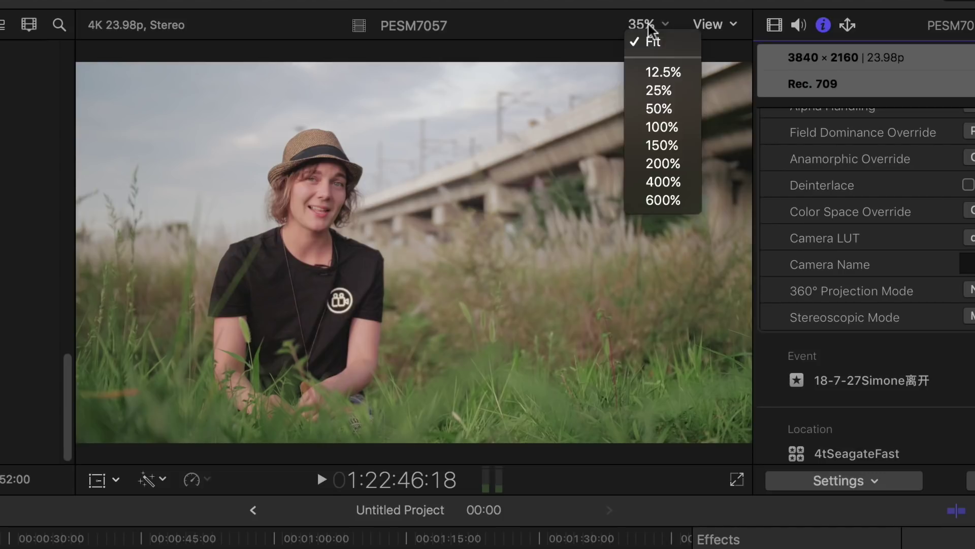
{"action": "left_click", "coordinate": [663, 128]}
{"action": "left_click_drag", "start_coordinate": [726, 253], "coordinate": [716, 248]}
{"action": "left_click", "coordinate": [649, 28]}
{"action": "left_click", "coordinate": [647, 41]}
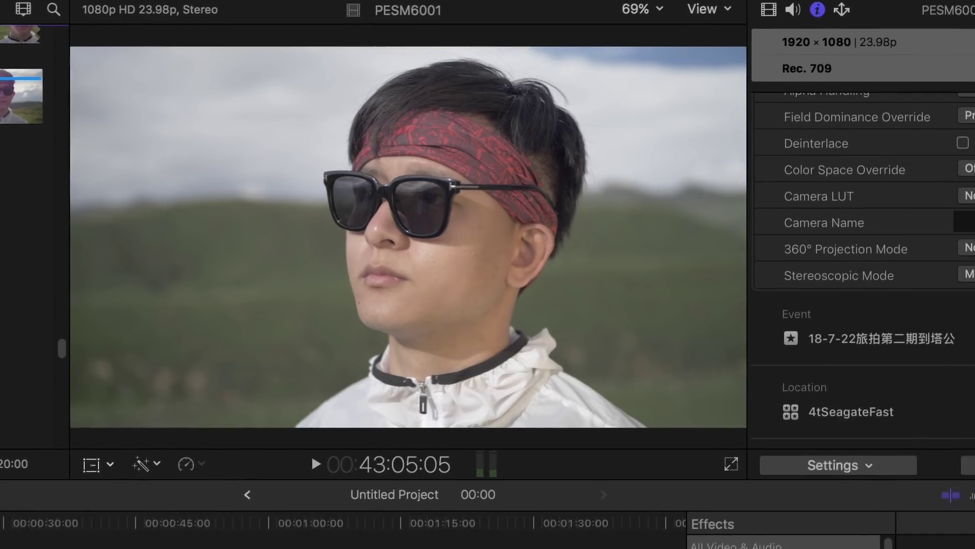
Set the camera LUT of clip PESM6001, the man in sunglasses, to dpd_lumix_cine d-5 to rec709.
{"action": "left_click", "coordinate": [974, 234]}
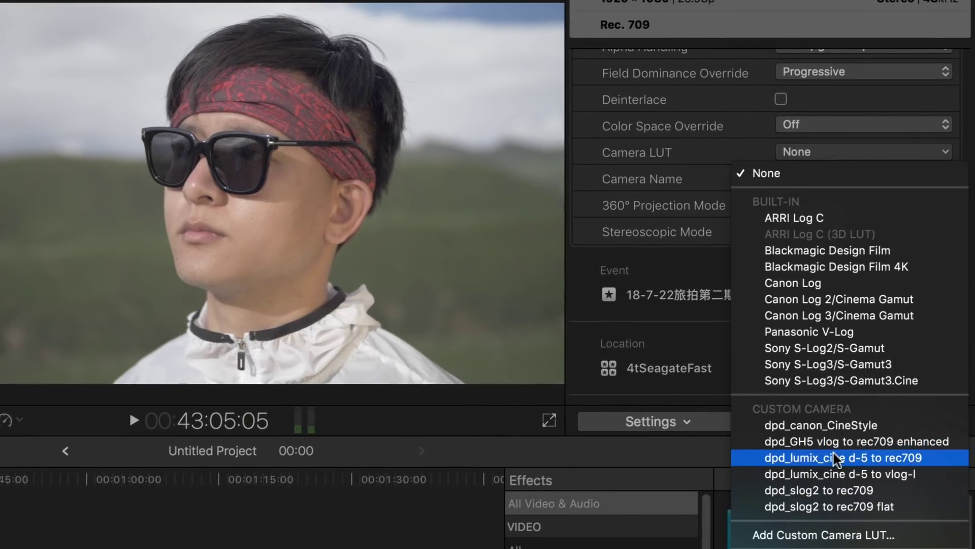
{"action": "left_click", "coordinate": [866, 459]}
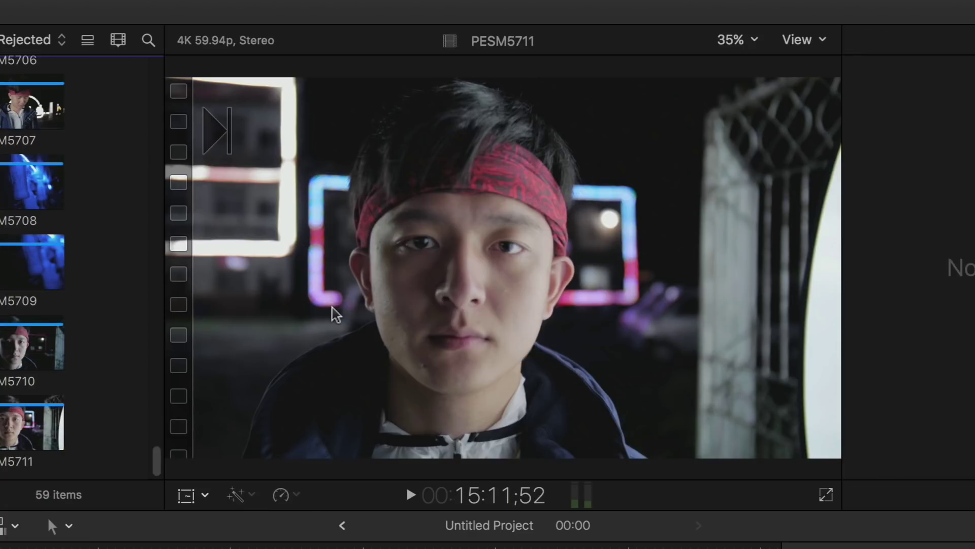
Select night portrait clip PESM5711 and inspect the man's face at 100% zoom.
{"action": "left_click", "coordinate": [45, 335]}
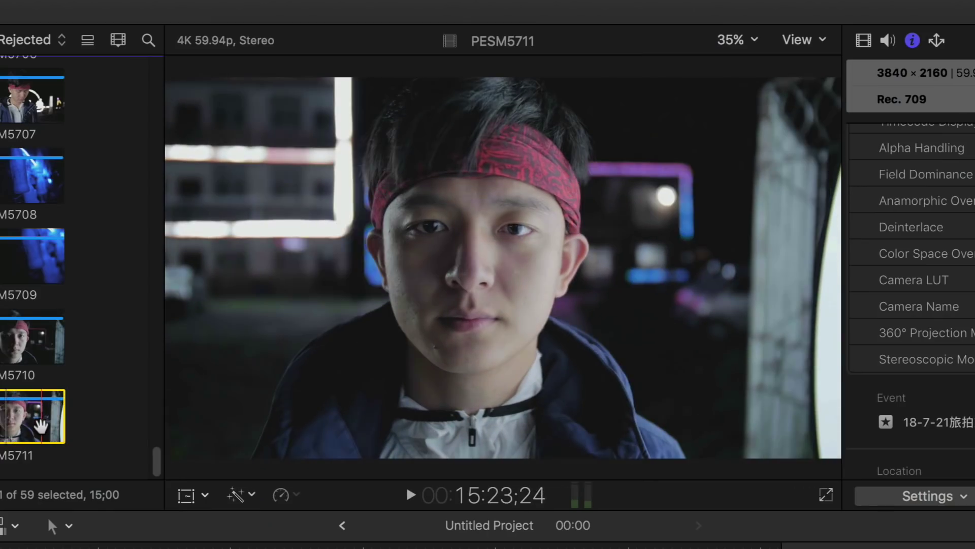
{"action": "left_click", "coordinate": [736, 40]}
{"action": "left_click", "coordinate": [752, 143]}
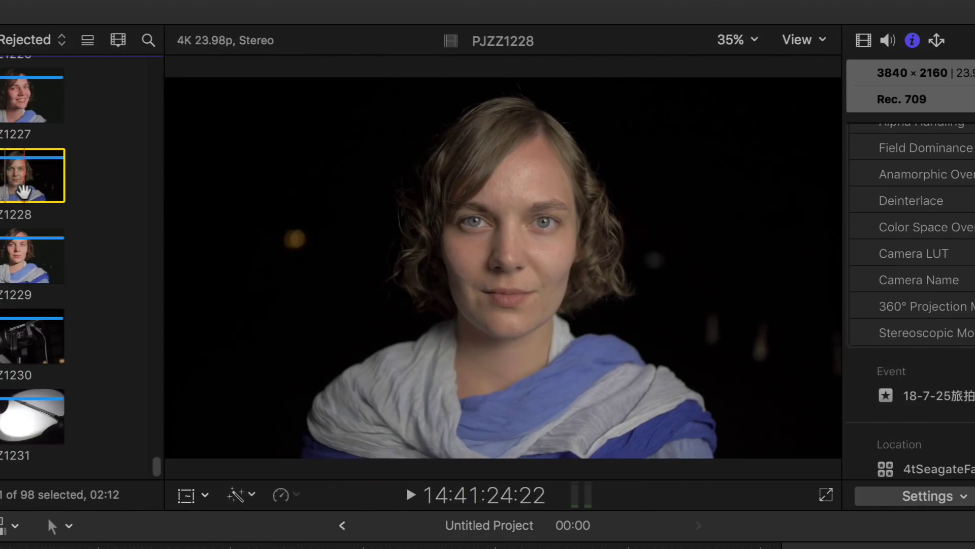
Set the camera LUT of night portrait clip PJZZ1228 to dpd_lumix_cine d-5 to rec709.
{"action": "left_click", "coordinate": [974, 254]}
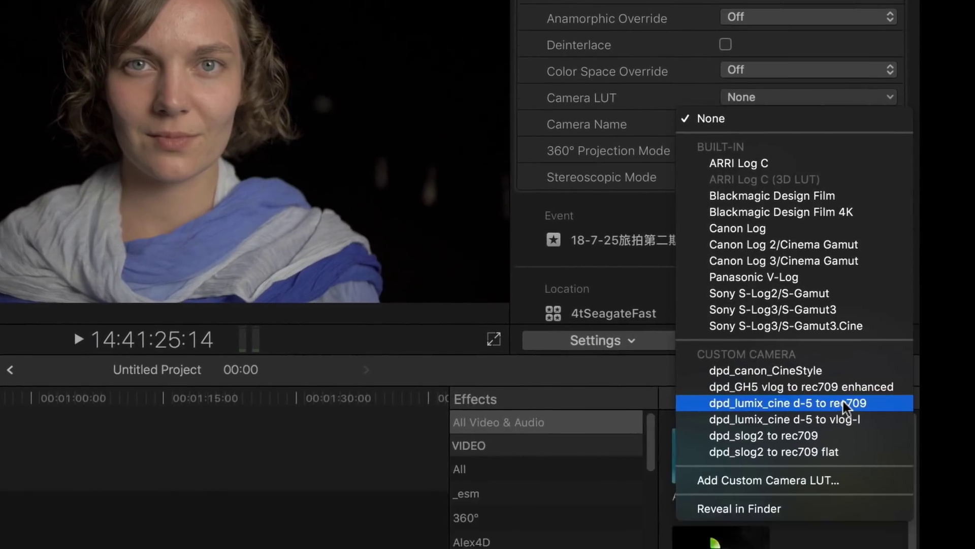
{"action": "left_click", "coordinate": [974, 548]}
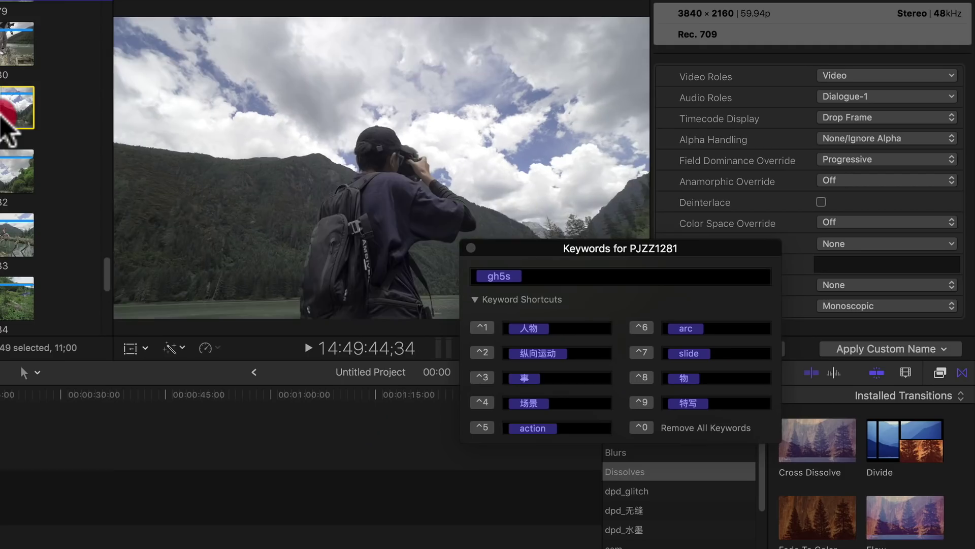
Switch to Finder, preview the graded still PJZZ12812.jpg in the snap colorgrade folder, and return to clip PJZZ1281 in Final Cut Pro.
{"action": "left_click", "coordinate": [211, 148]}
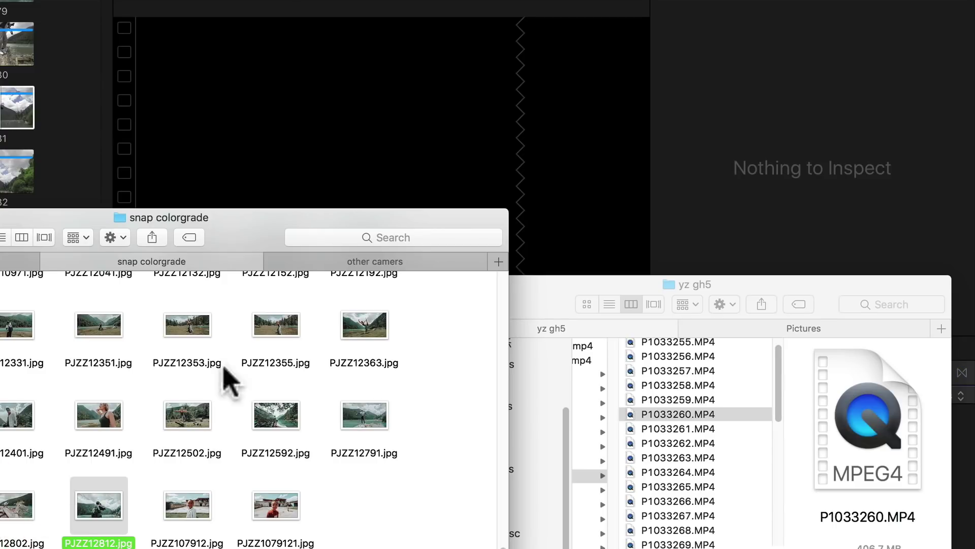
{"action": "key", "text": "space"}
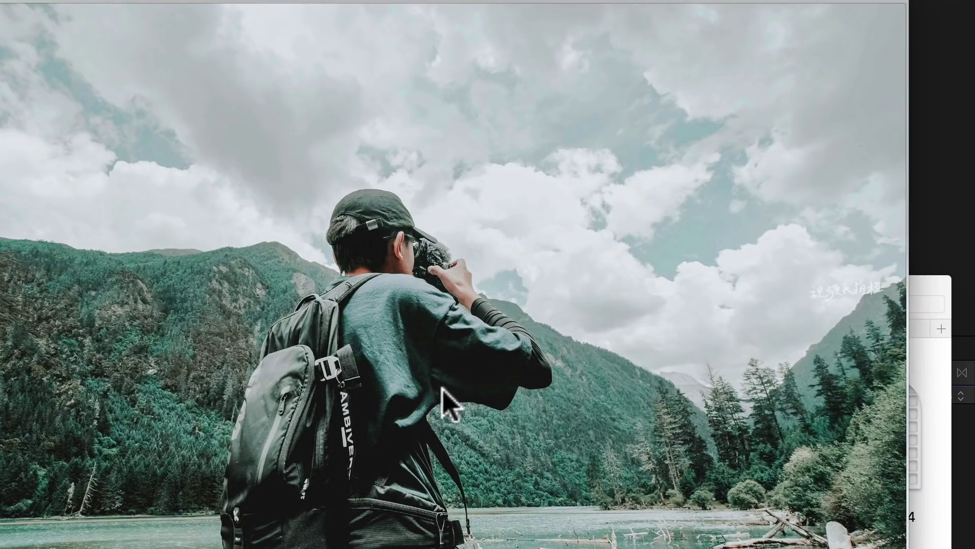
{"action": "key", "text": "space"}
{"action": "left_click", "coordinate": [254, 117]}
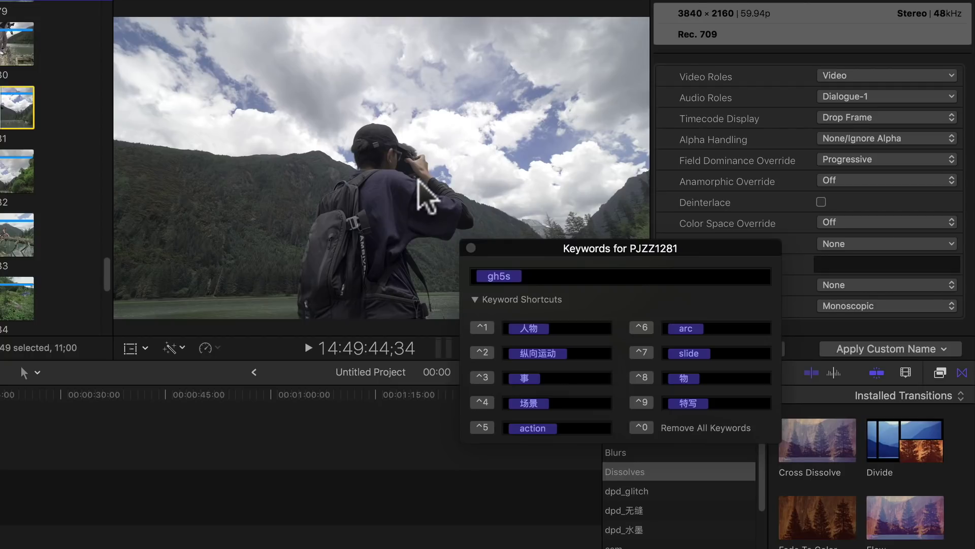
Apply a dpd_lumix_cine d-5 custom camera LUT to clip PJZZ1281.
{"action": "left_click", "coordinate": [871, 249]}
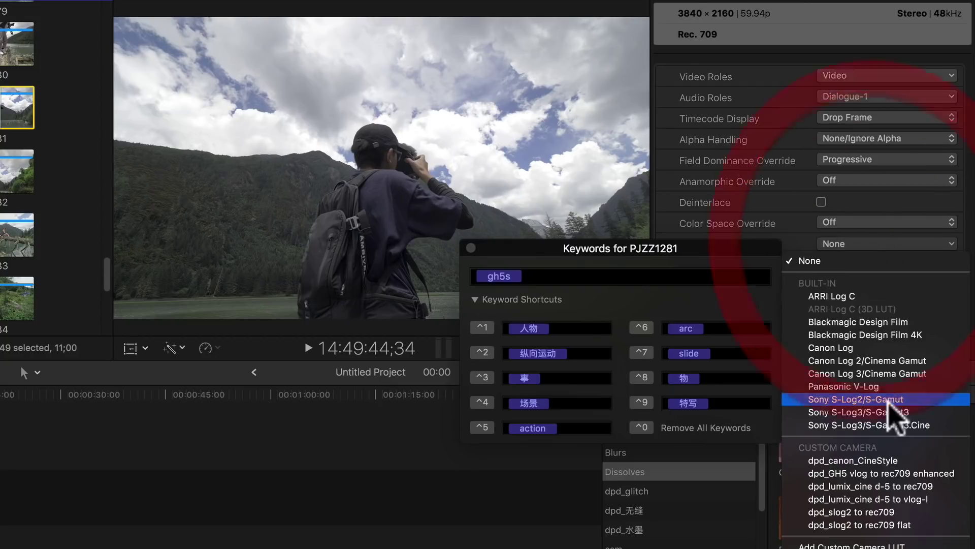
{"action": "left_click", "coordinate": [909, 495]}
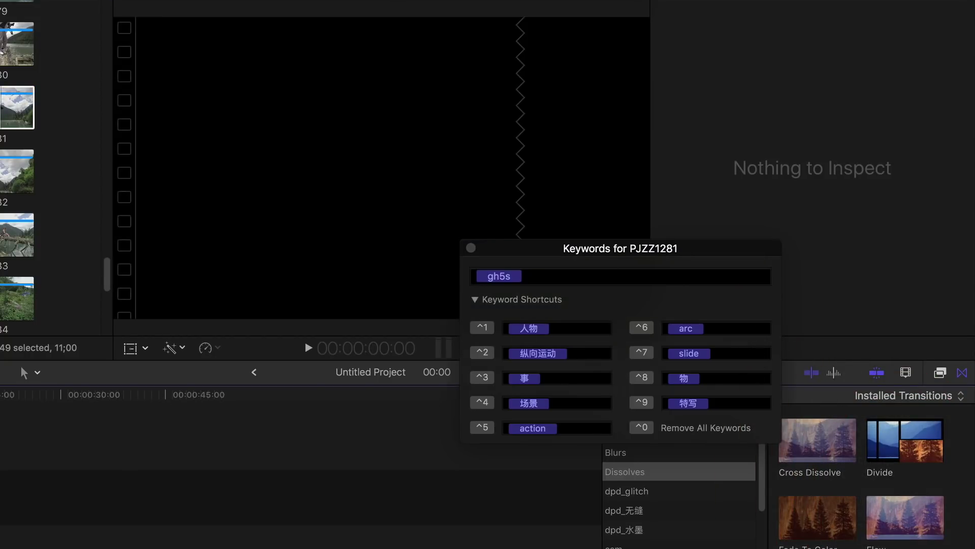
Switch to Finder and preview the graded stills of the lake, the two boys and the woman on the log in the snap colorgrade folder.
{"action": "key", "text": "super+Tab"}
{"action": "key", "text": "space"}
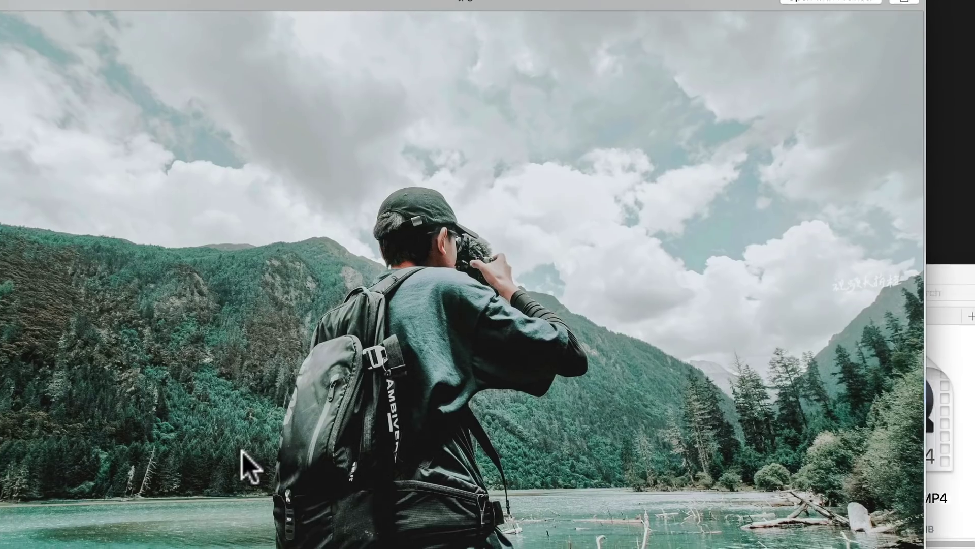
{"action": "key", "text": "Right"}
{"action": "key", "text": "Right"}
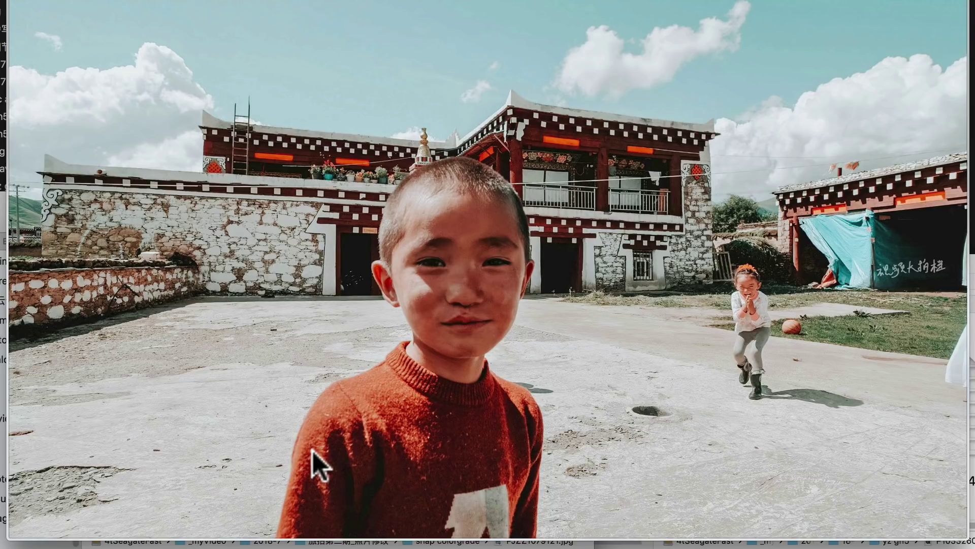
{"action": "key", "text": "Left"}
{"action": "key", "text": "Left"}
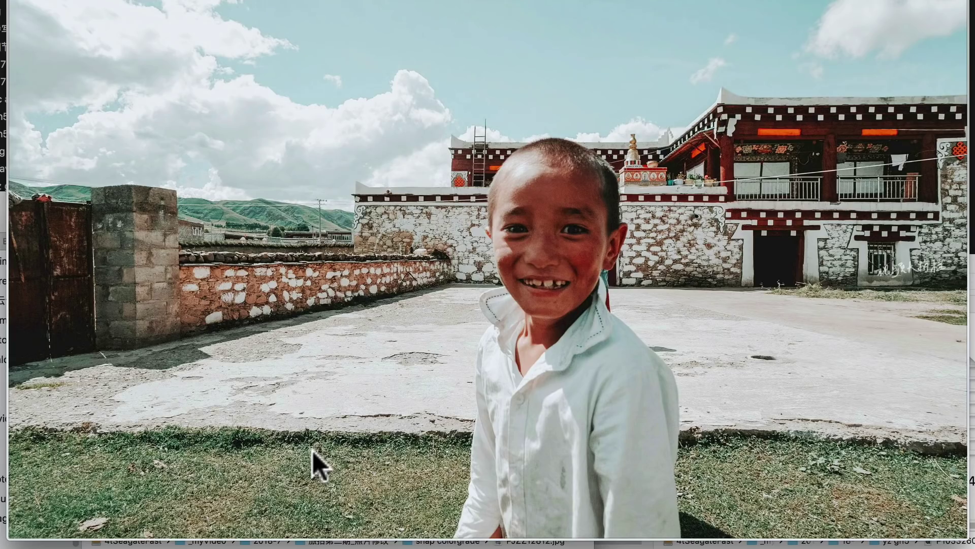
{"action": "key", "text": "Up"}
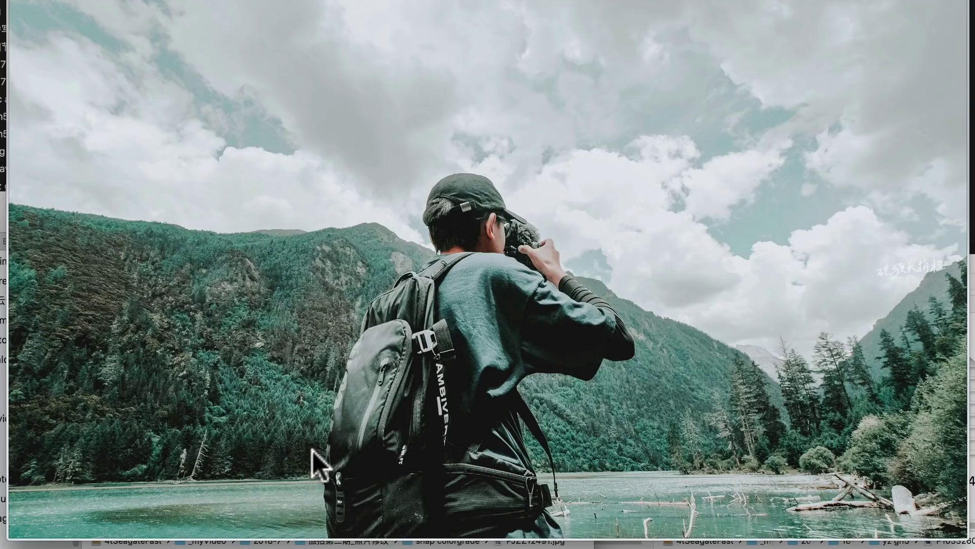
{"action": "key", "text": "Up"}
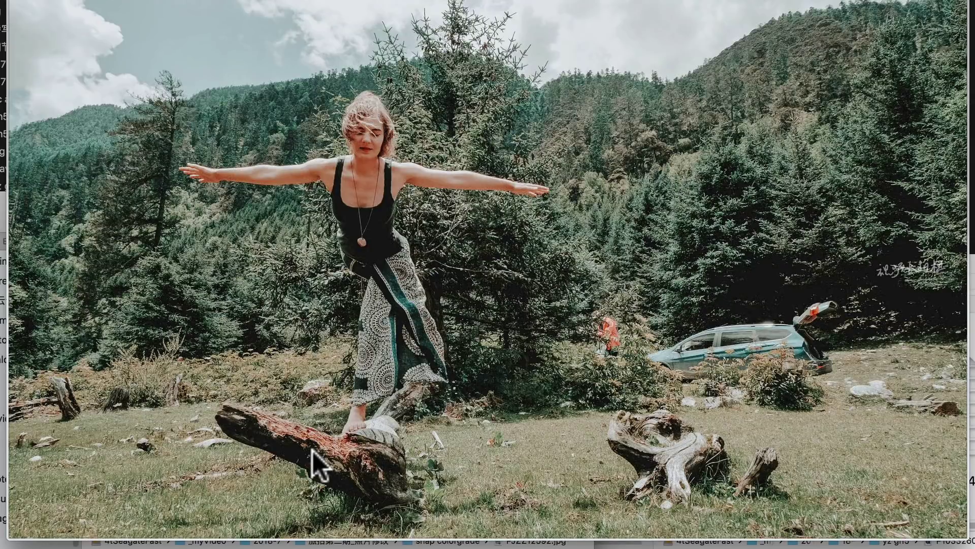
{"action": "key", "text": "Up"}
{"action": "key", "text": "Up"}
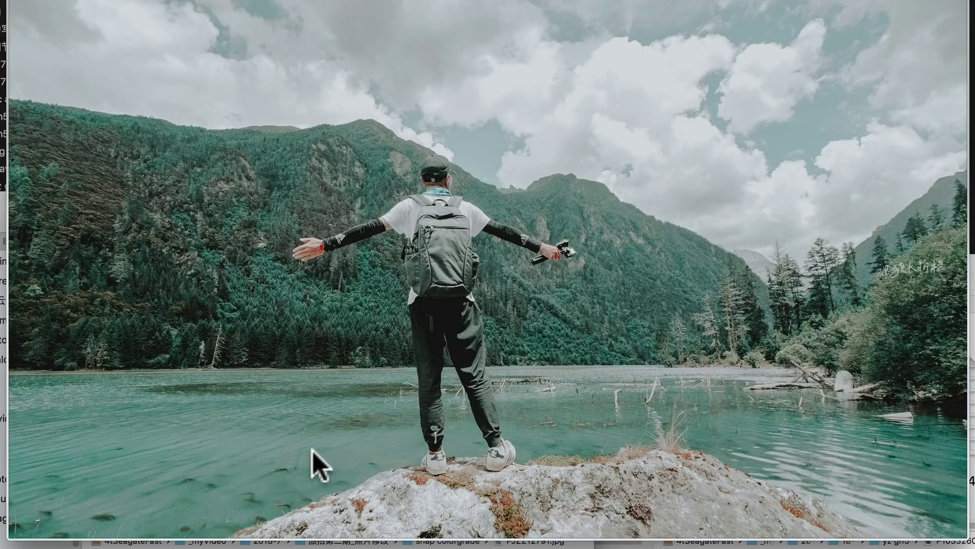
Preview the graded riverside and red temple stills, including PJZZ12353.jpg, and return to Final Cut Pro.
{"action": "key", "text": "space"}
{"action": "key", "text": "Up"}
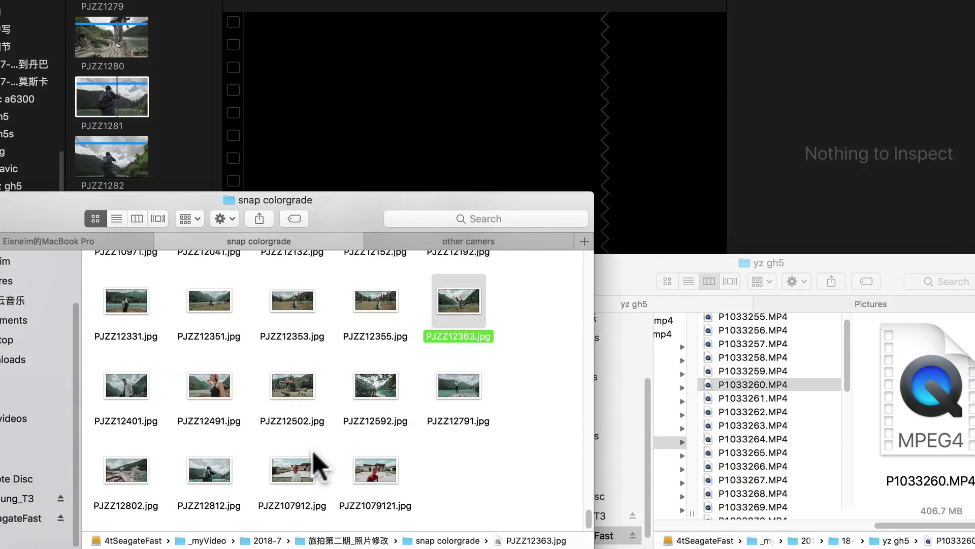
{"action": "key", "text": "space"}
{"action": "key", "text": "Down"}
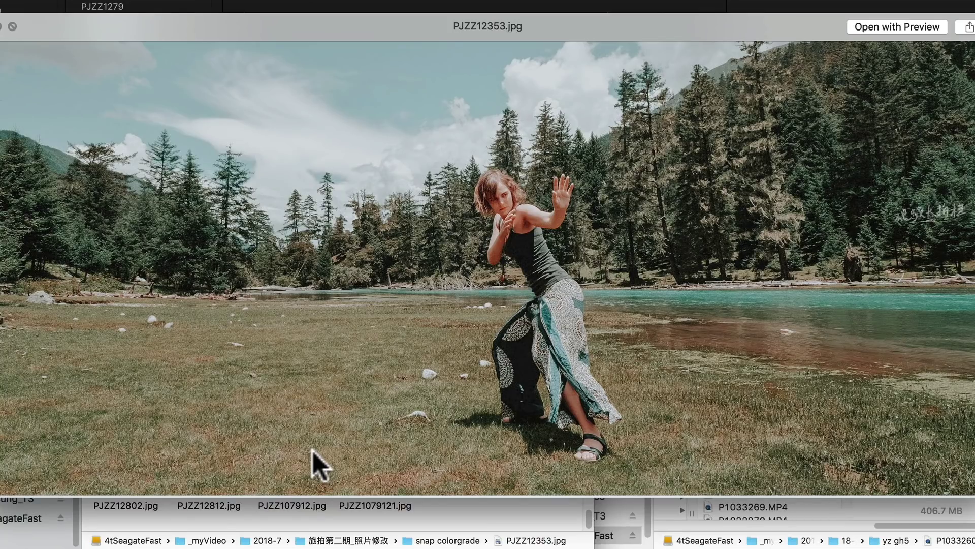
{"action": "key", "text": "Up"}
{"action": "key", "text": "Down"}
{"action": "key", "text": "Up"}
{"action": "key", "text": "Up"}
{"action": "key", "text": "Up"}
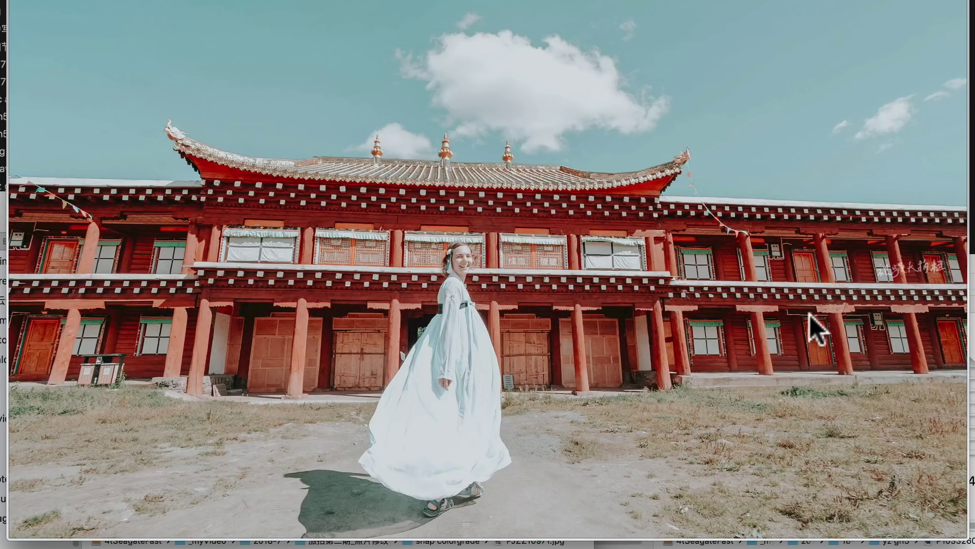
{"action": "key", "text": "Up"}
{"action": "key", "text": "Down"}
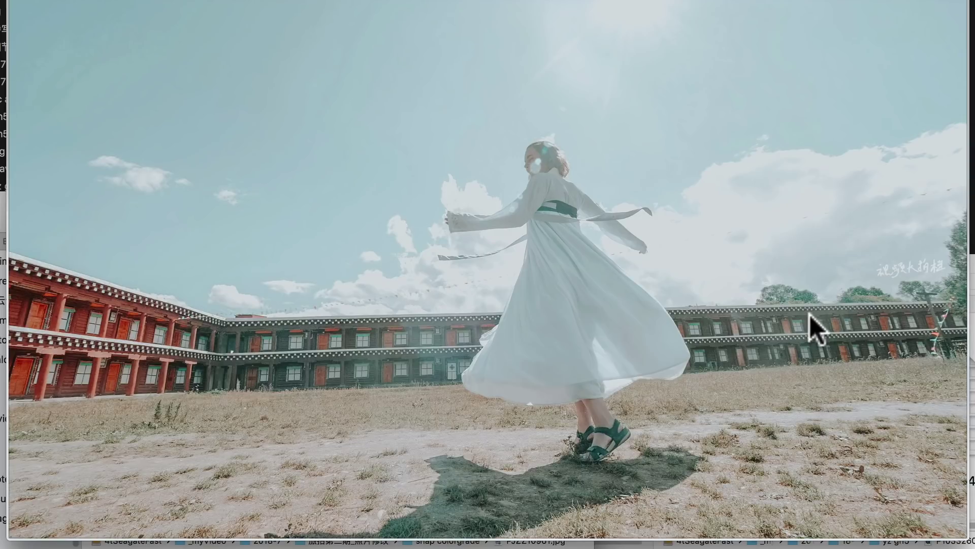
{"action": "key", "text": "Down"}
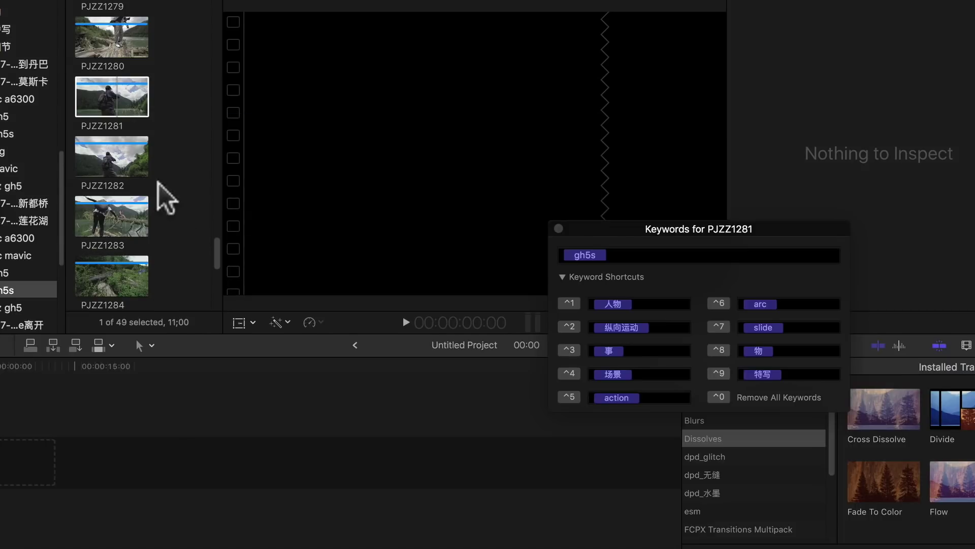
Show the clip information and view lake clips PJZZ1282, PJZZ1279, PJZZ1280 and PJZZ1281 with their LUT applied.
{"action": "key", "text": "super+4"}
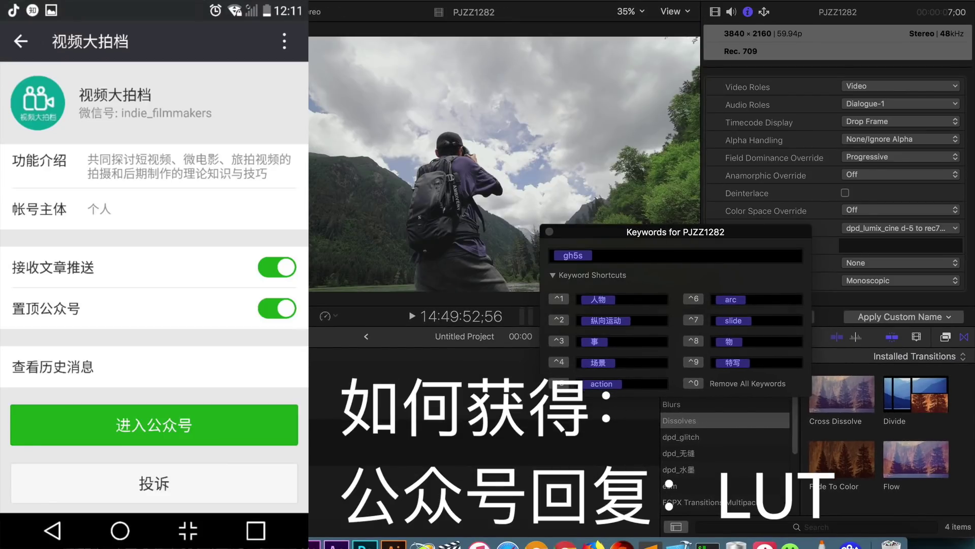
{"action": "key", "text": "Up"}
{"action": "key", "text": "Up"}
{"action": "key", "text": "Up"}
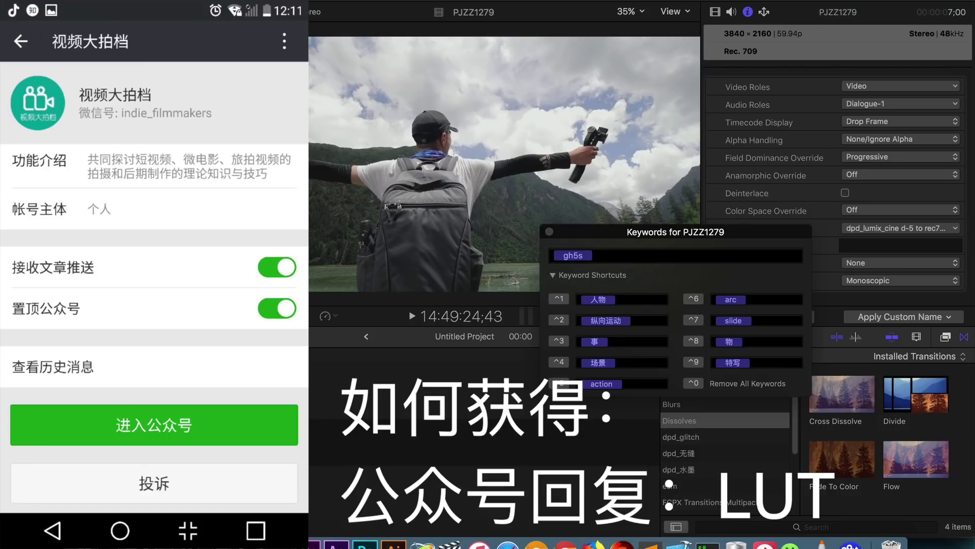
{"action": "left_click", "coordinate": [147, 130]}
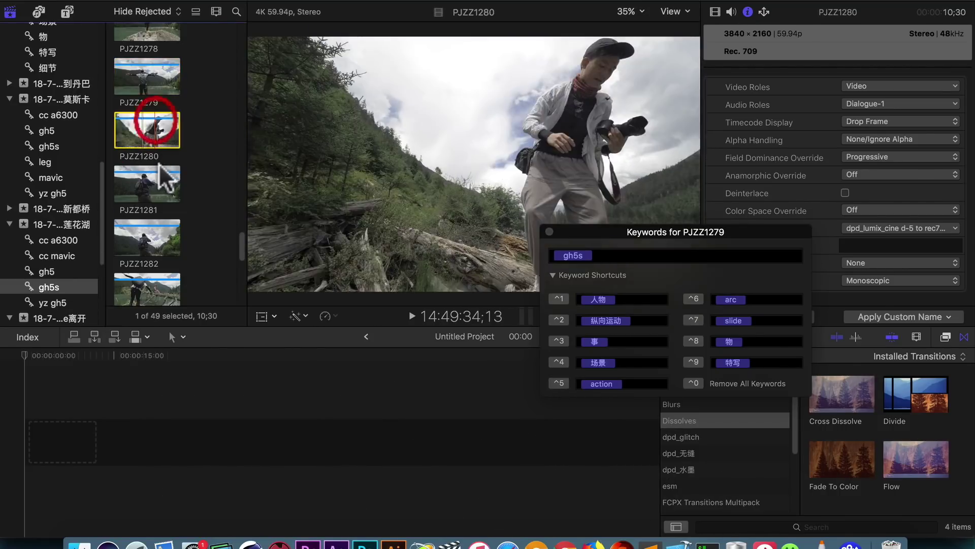
{"action": "left_click", "coordinate": [142, 172]}
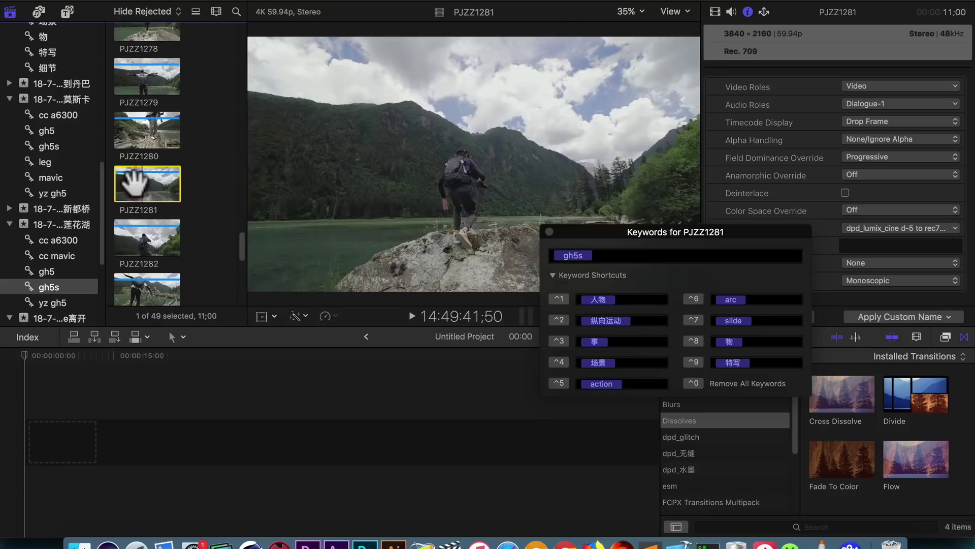
Set the camera LUT of clip PJZZ1281 to None and inspect the ungraded image.
{"action": "left_click", "coordinate": [882, 228]}
{"action": "left_click", "coordinate": [851, 242]}
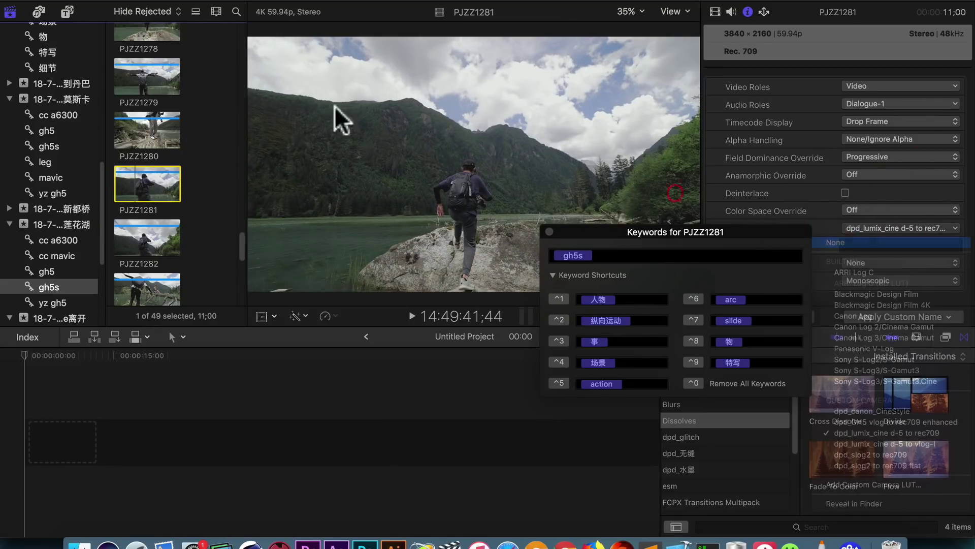
{"action": "left_click", "coordinate": [155, 174]}
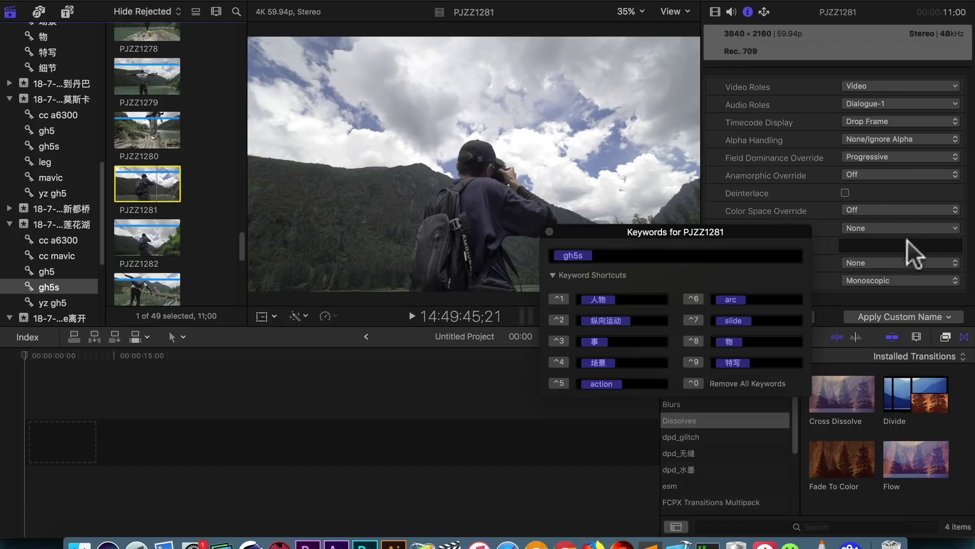
Set the camera LUT of clip PJZZ1281 to dpd_lumix_cine d-5 to rec709 and check its frames.
{"action": "left_click", "coordinate": [889, 227]}
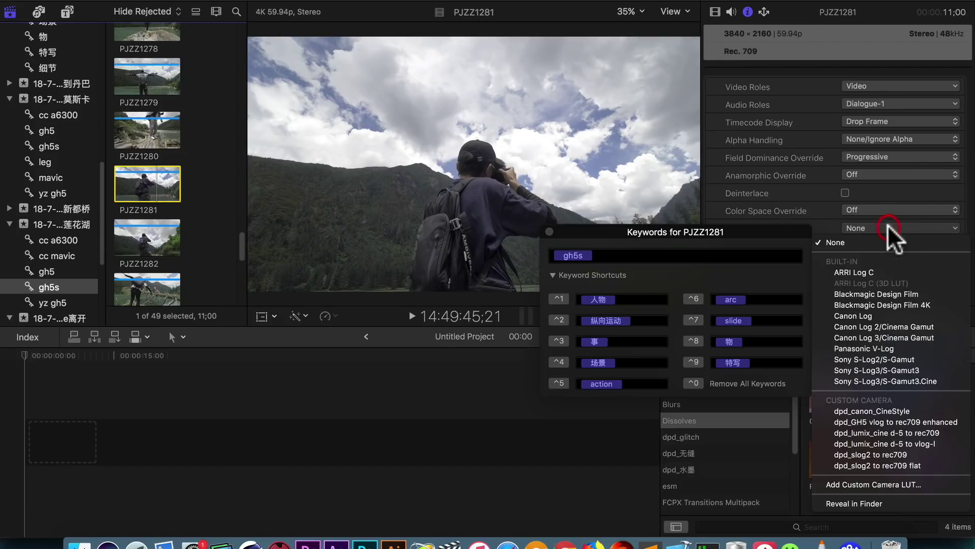
{"action": "left_click", "coordinate": [912, 429]}
{"action": "left_click", "coordinate": [154, 182]}
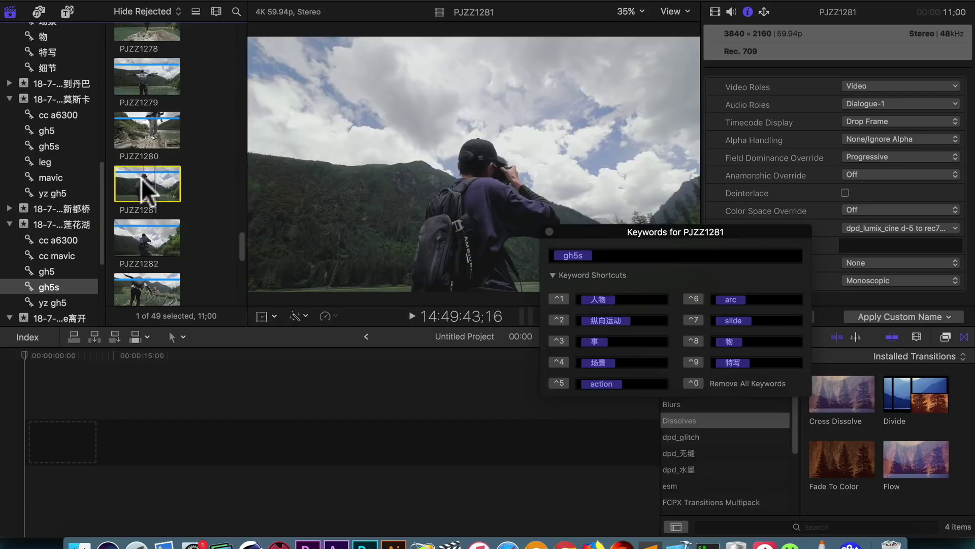
{"action": "left_click", "coordinate": [144, 183]}
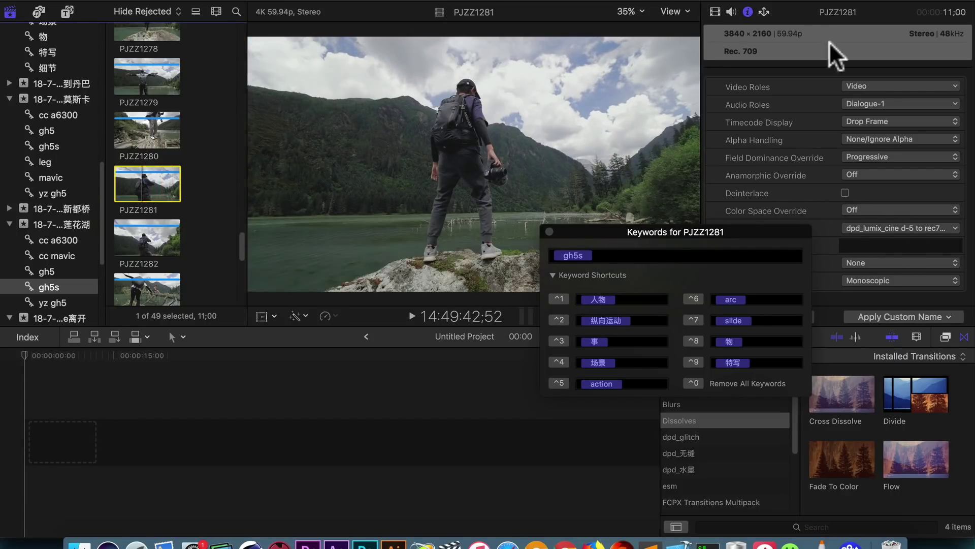
{"action": "left_click", "coordinate": [746, 11]}
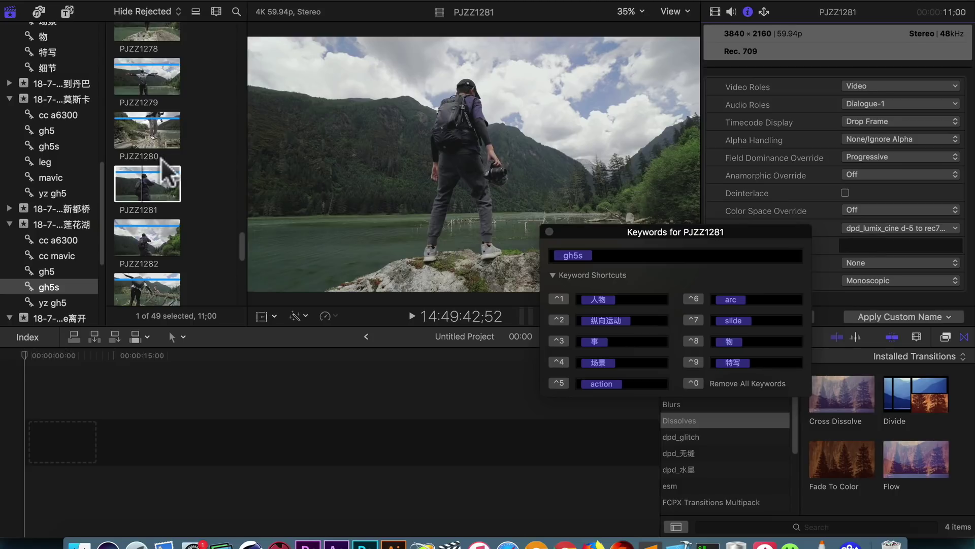
Append clip PJZZ1281 to the Untitled Project timeline and park the playhead at about 5:20.
{"action": "left_click", "coordinate": [154, 175]}
{"action": "key", "text": "e"}
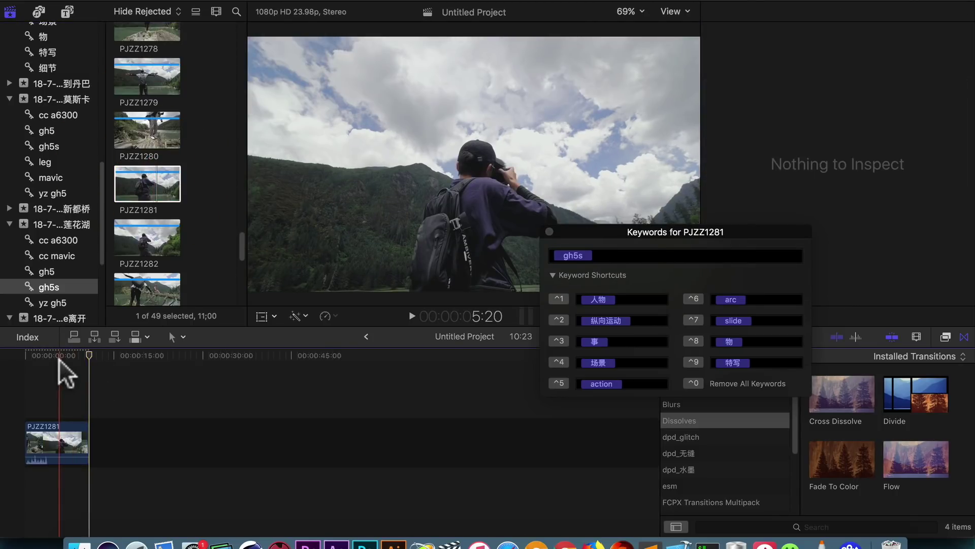
{"action": "left_click", "coordinate": [59, 361]}
Add the 调整图层 adjustment layer title from dpd_effects above clip PJZZ1281 in the timeline.
{"action": "left_click", "coordinate": [67, 11]}
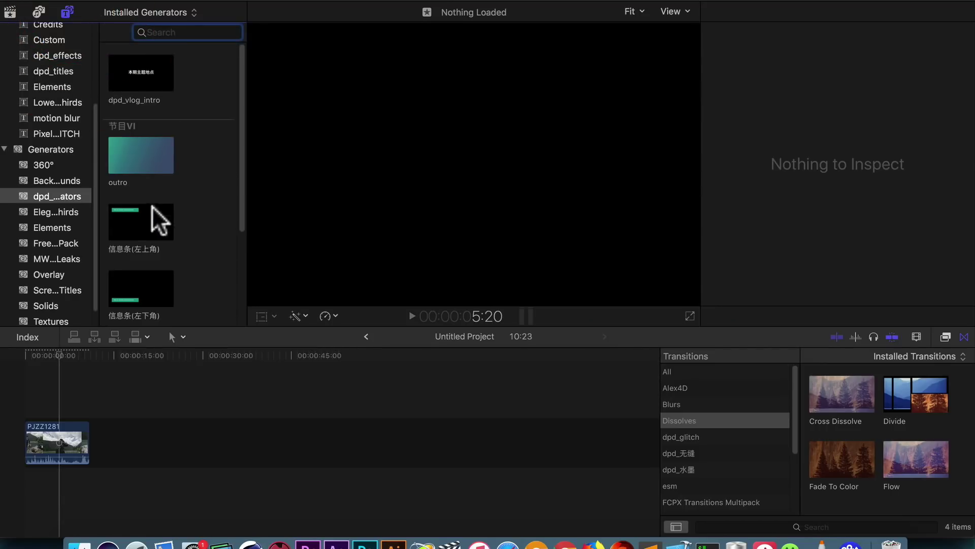
{"action": "scroll", "coordinate": [153, 193], "scroll_direction": "down", "scroll_amount": 3}
{"action": "scroll", "coordinate": [58, 132], "scroll_direction": "up", "scroll_amount": 5}
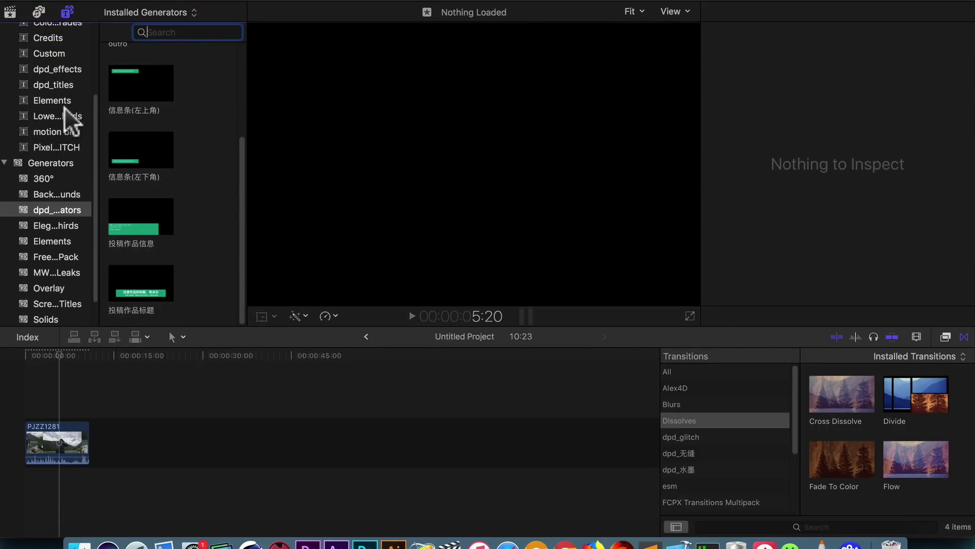
{"action": "left_click", "coordinate": [75, 173]}
{"action": "scroll", "coordinate": [182, 248], "scroll_direction": "down", "scroll_amount": 5}
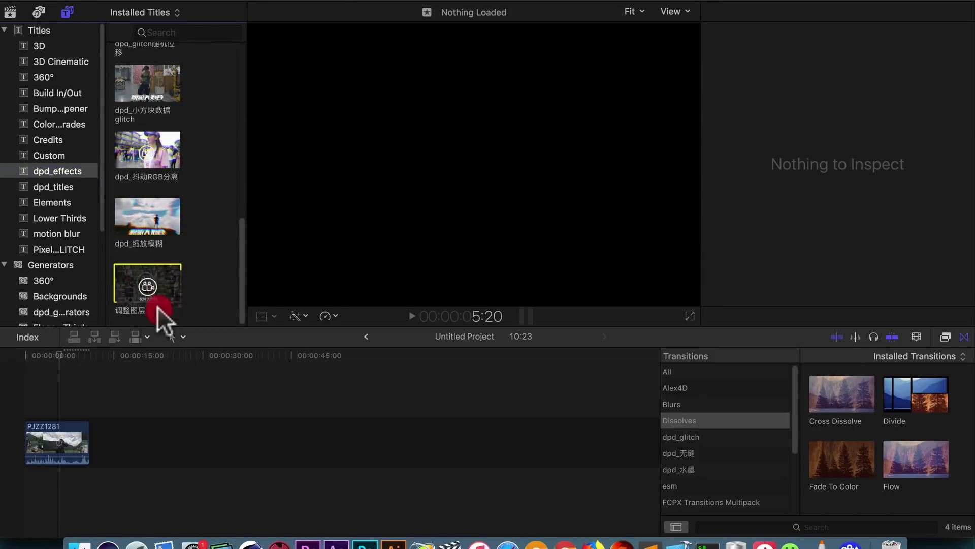
{"action": "left_click_drag", "start_coordinate": [153, 283], "coordinate": [47, 394]}
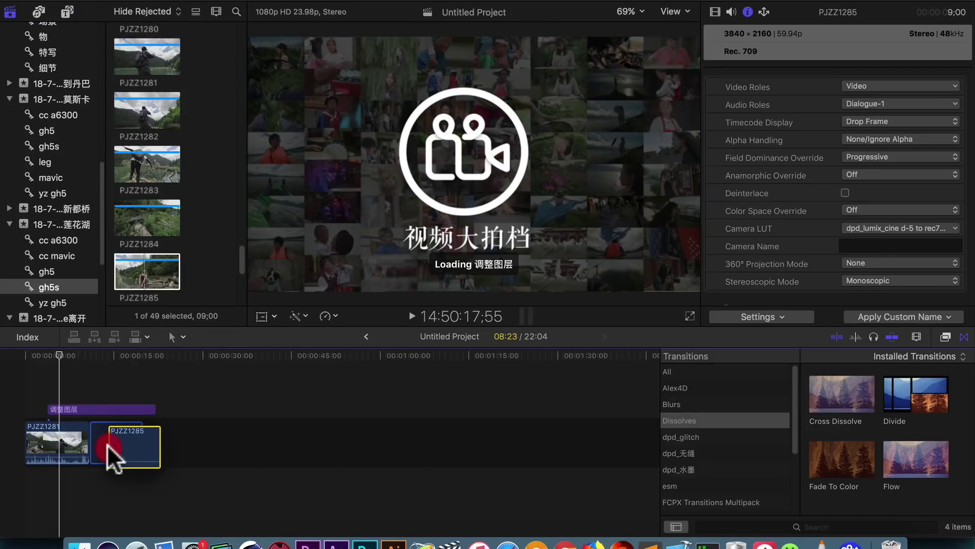
Place clip PJZZ1285 directly after PJZZ1281, park the playhead over it at 12:23 and select the adjustment layer.
{"action": "left_click_drag", "start_coordinate": [107, 444], "coordinate": [90, 442]}
{"action": "left_click", "coordinate": [101, 350]}
{"action": "left_click", "coordinate": [107, 408]}
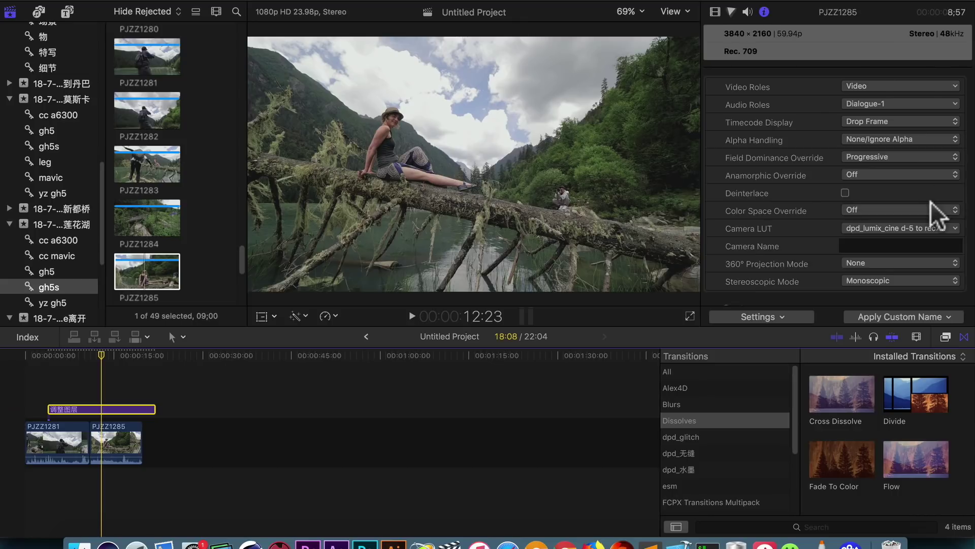
Search the effects for "lut" and apply the Custom LUT effect to the adjustment layer.
{"action": "left_click", "coordinate": [945, 336]}
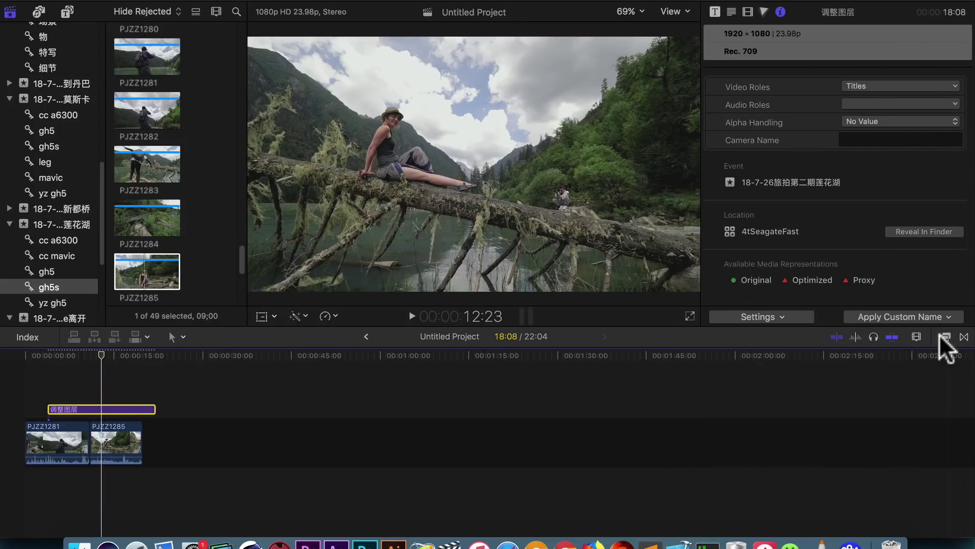
{"action": "left_click", "coordinate": [946, 337]}
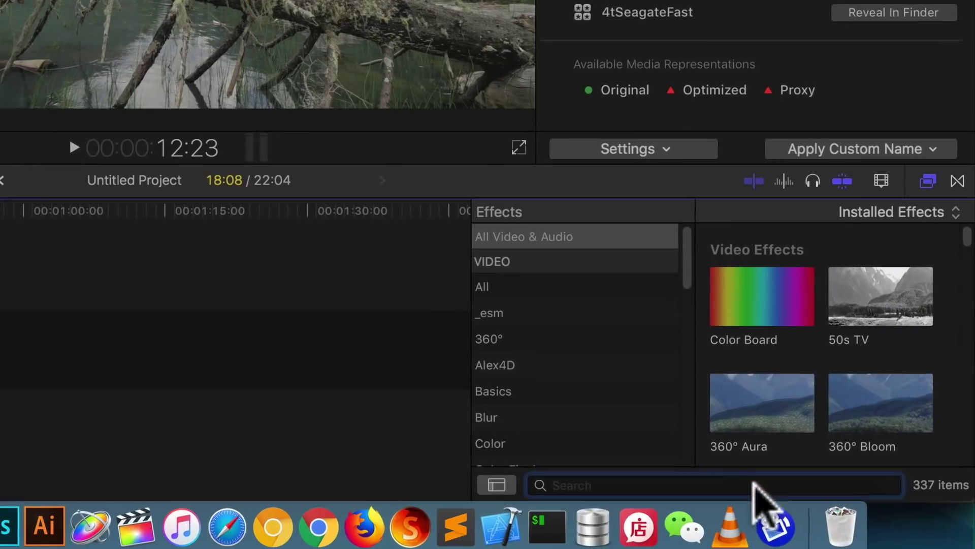
{"action": "left_click", "coordinate": [836, 523]}
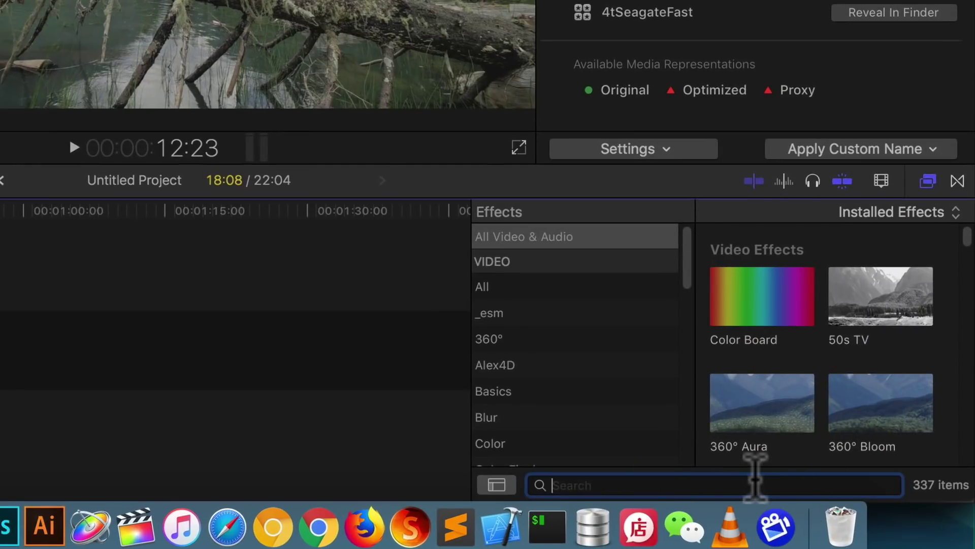
{"action": "type", "text": "lut"}
{"action": "key", "text": "Return"}
{"action": "left_click", "coordinate": [744, 292]}
{"action": "left_click", "coordinate": [874, 310]}
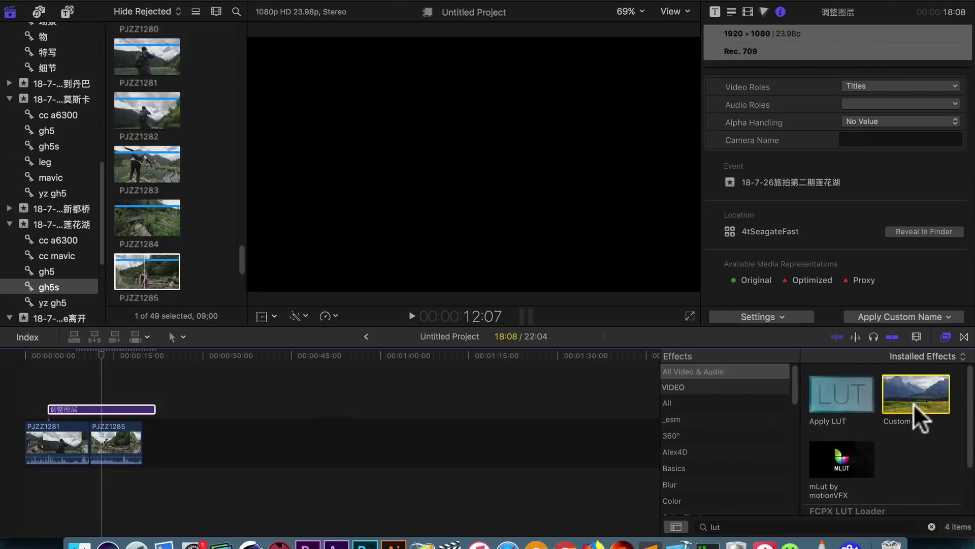
{"action": "left_click_drag", "start_coordinate": [904, 401], "coordinate": [98, 406]}
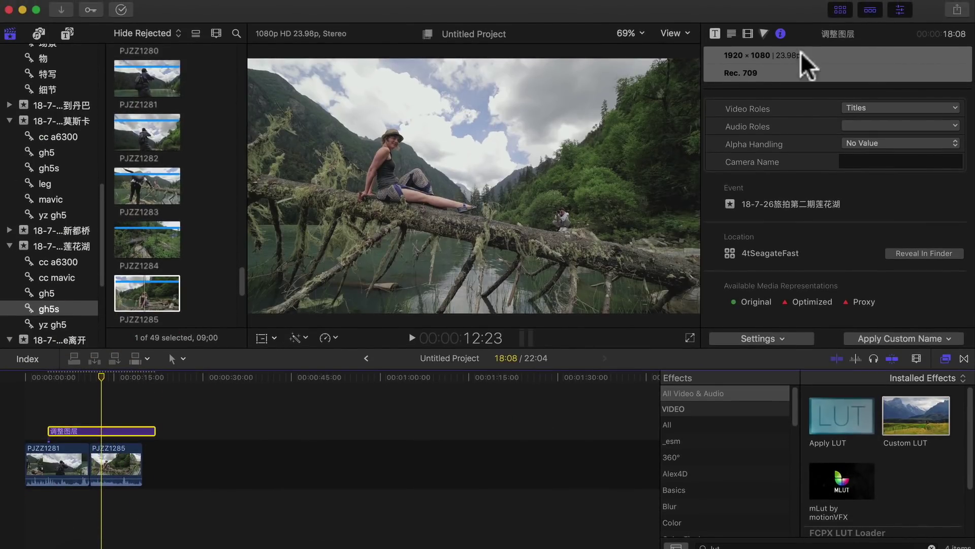
Load the 2_style luts folder from the pro lut pack into the adjustment layer's Custom LUT effect.
{"action": "left_click", "coordinate": [749, 34]}
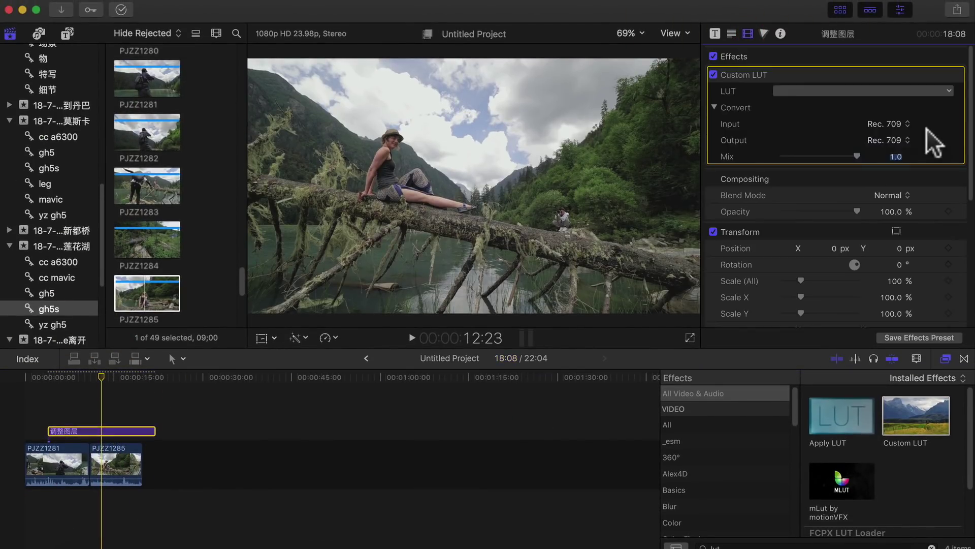
{"action": "left_click", "coordinate": [857, 90]}
{"action": "left_click", "coordinate": [833, 175]}
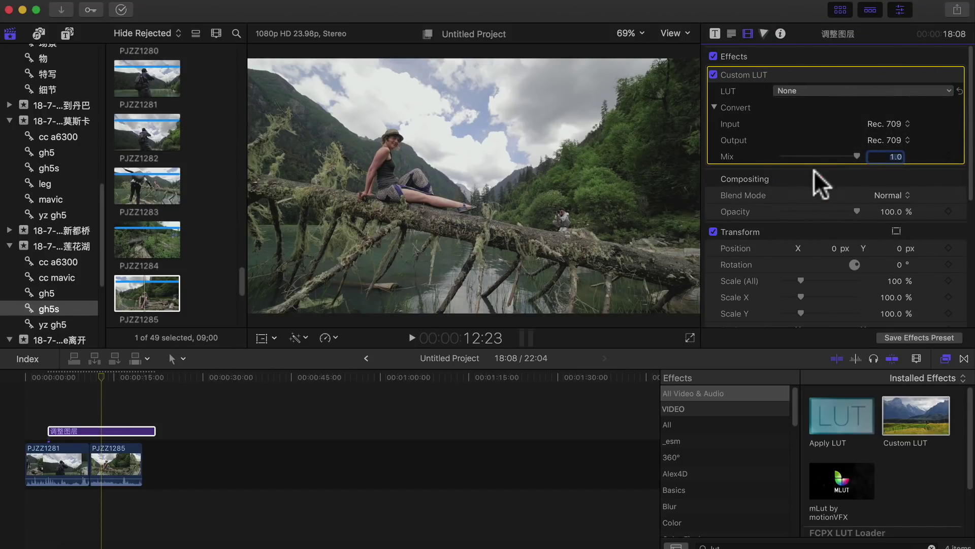
{"action": "left_click", "coordinate": [533, 67]}
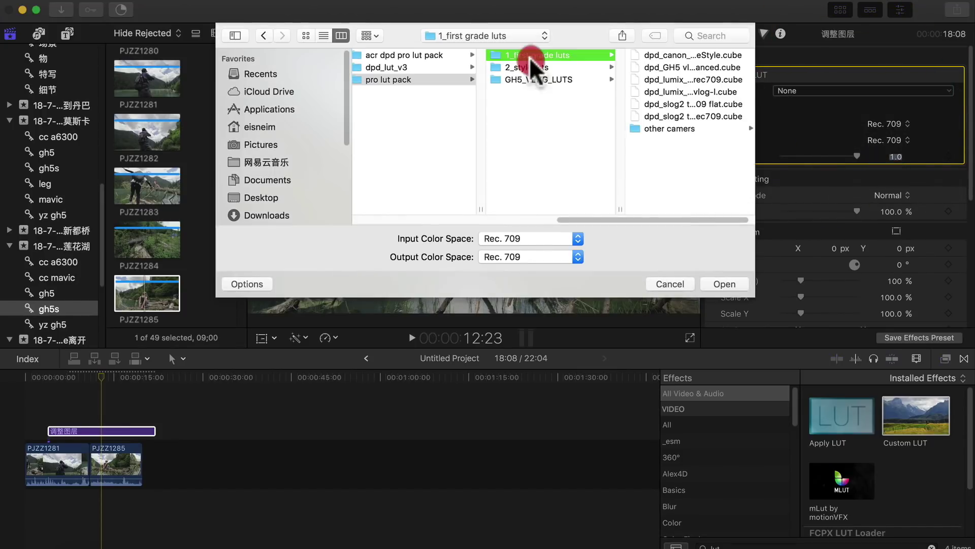
{"action": "left_click", "coordinate": [727, 280]}
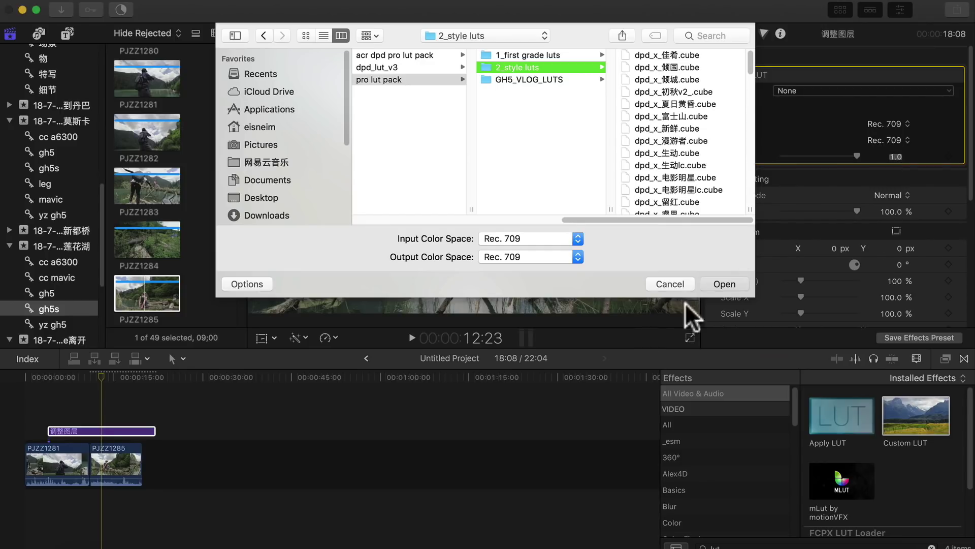
{"action": "left_click", "coordinate": [723, 284]}
Try the dpd_x_紫气 look from the 2_style luts set in the Custom LUT effect.
{"action": "left_click", "coordinate": [864, 91]}
{"action": "mouse_move", "coordinate": [859, 146]}
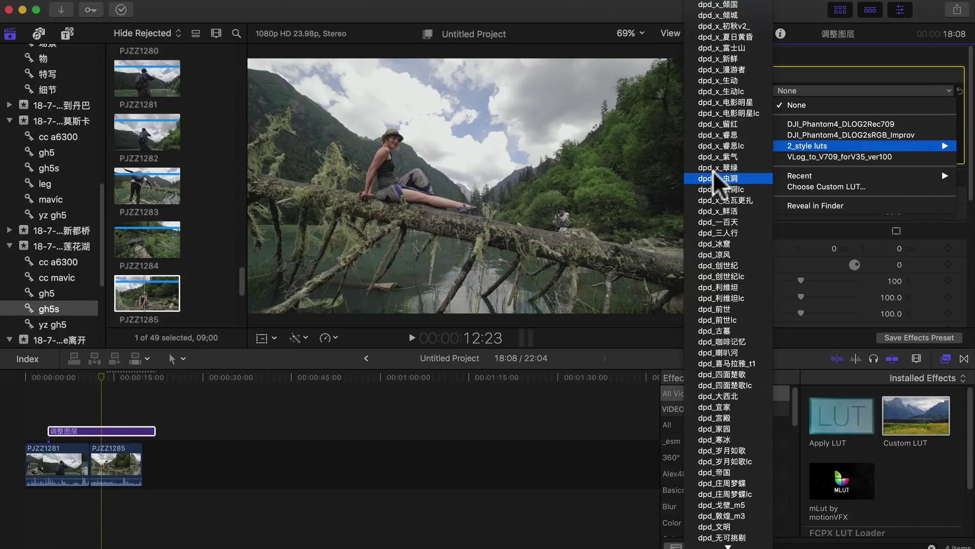
{"action": "left_click", "coordinate": [736, 155]}
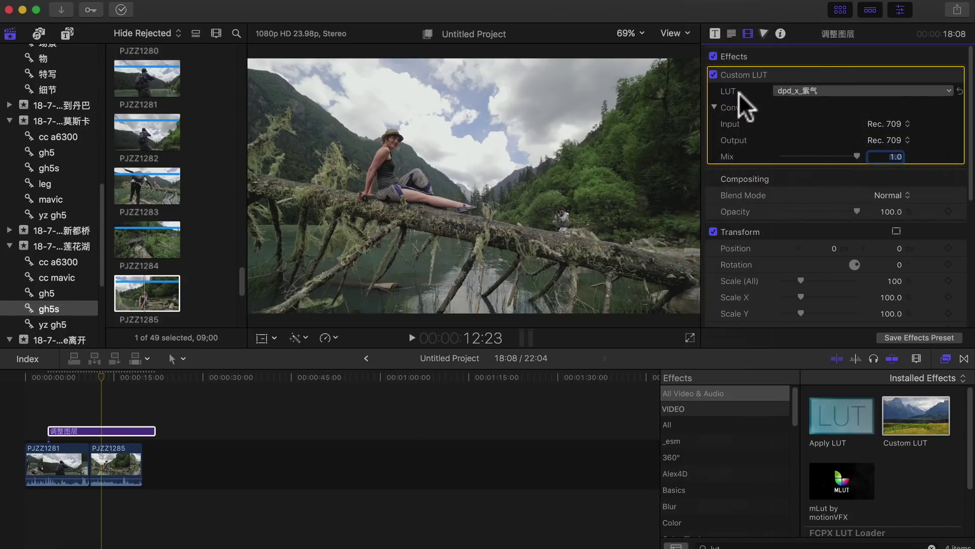
Set the adjustment layer's Custom LUT to the dpd_橙粉青绿 style look.
{"action": "left_click", "coordinate": [799, 90]}
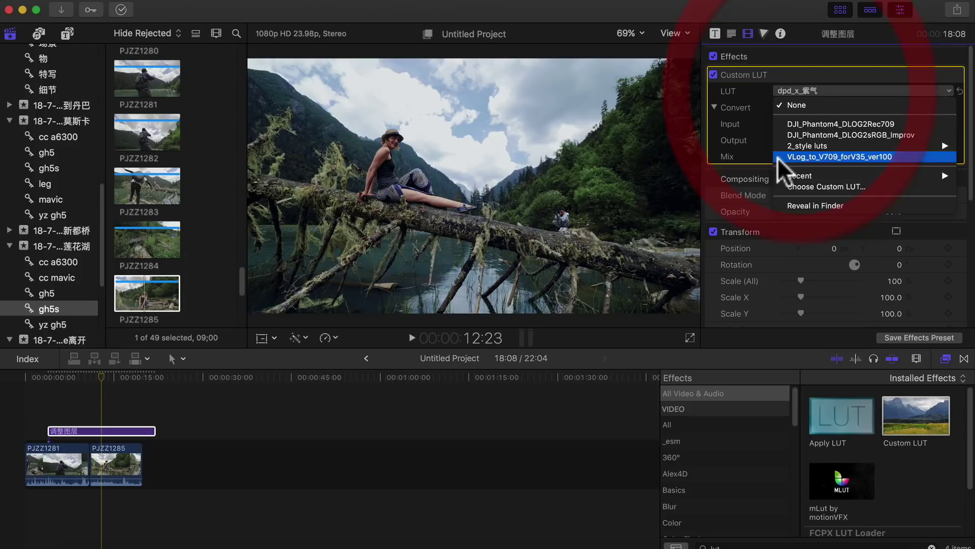
{"action": "left_click", "coordinate": [777, 156]}
{"action": "left_click_drag", "start_coordinate": [813, 155], "coordinate": [872, 158]}
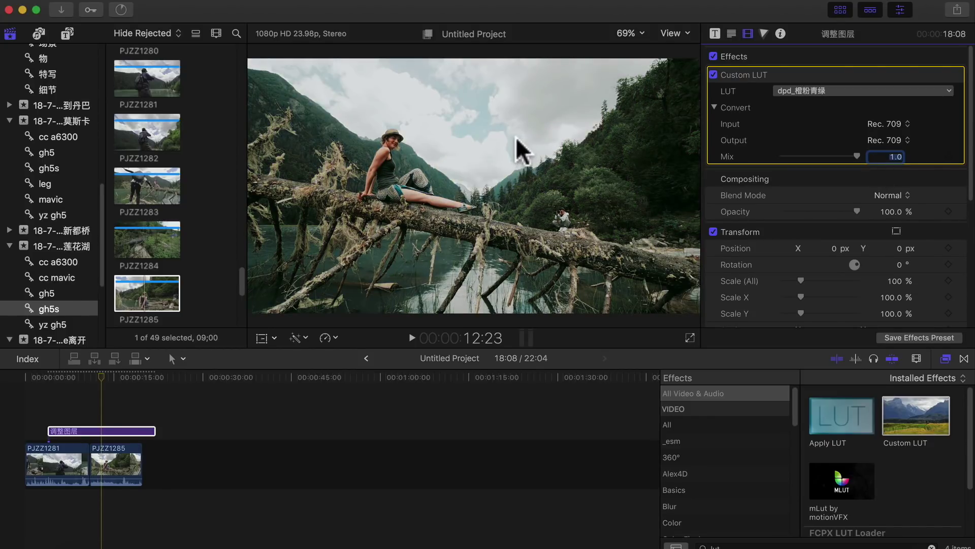
Brighten the adjustment layer's midtones slightly with Color Wheels, using the RGB Parade scope as reference.
{"action": "key", "text": "super+6"}
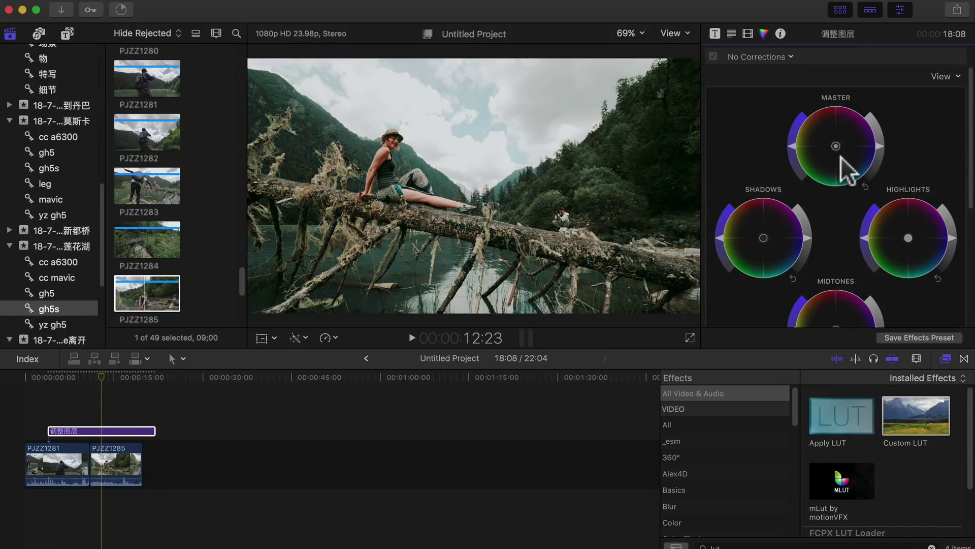
{"action": "scroll", "coordinate": [913, 294], "scroll_direction": "down", "scroll_amount": 2}
{"action": "left_click", "coordinate": [884, 297]}
{"action": "key", "text": "ctrl+shift+2"}
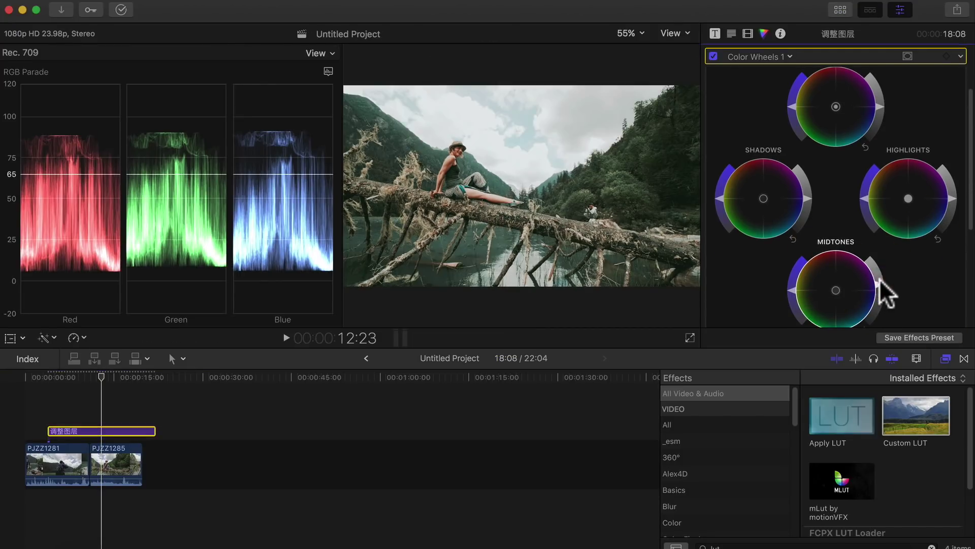
{"action": "left_click_drag", "start_coordinate": [882, 279], "coordinate": [882, 282]}
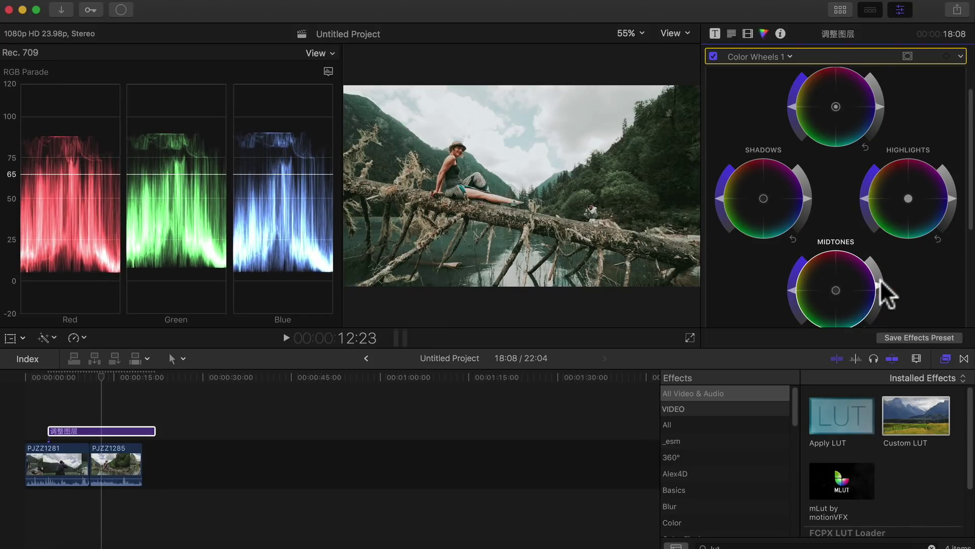